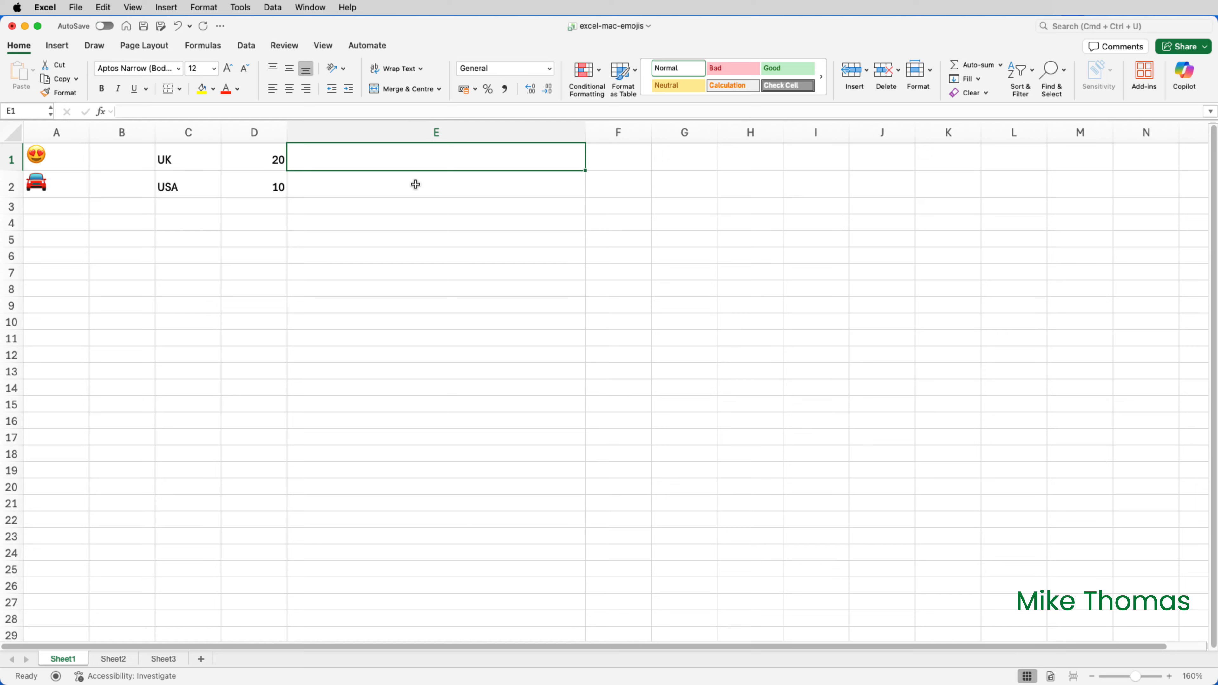
# Enter a REPT formula in cell E1 that repeats the UK flag emoji the number of times given in D1
pyautogui.write('=REPT')
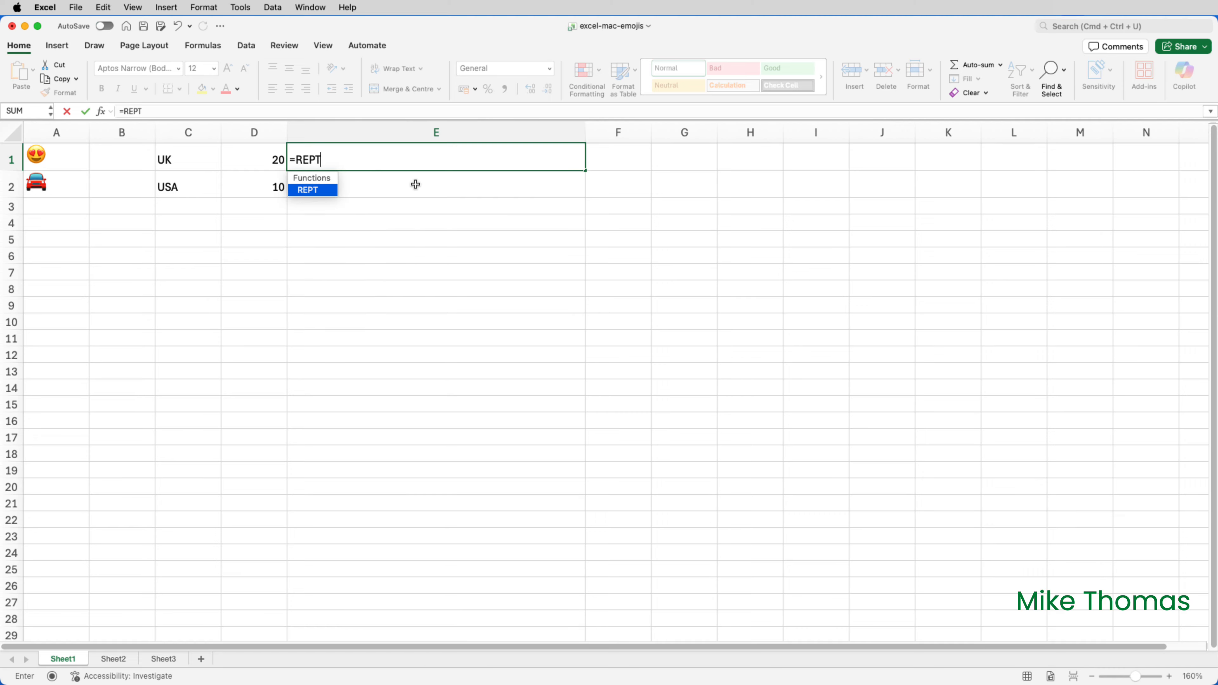
pyautogui.write('(')
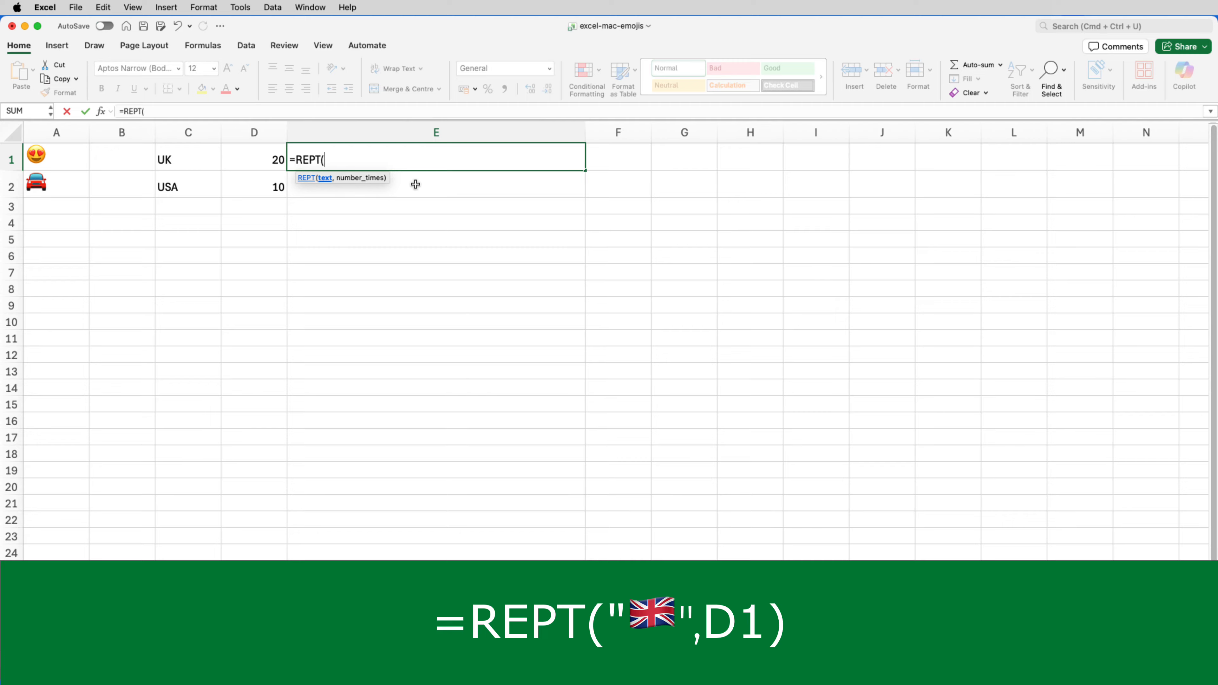
pyautogui.write('"')
pyautogui.press('ctrl+super+space')
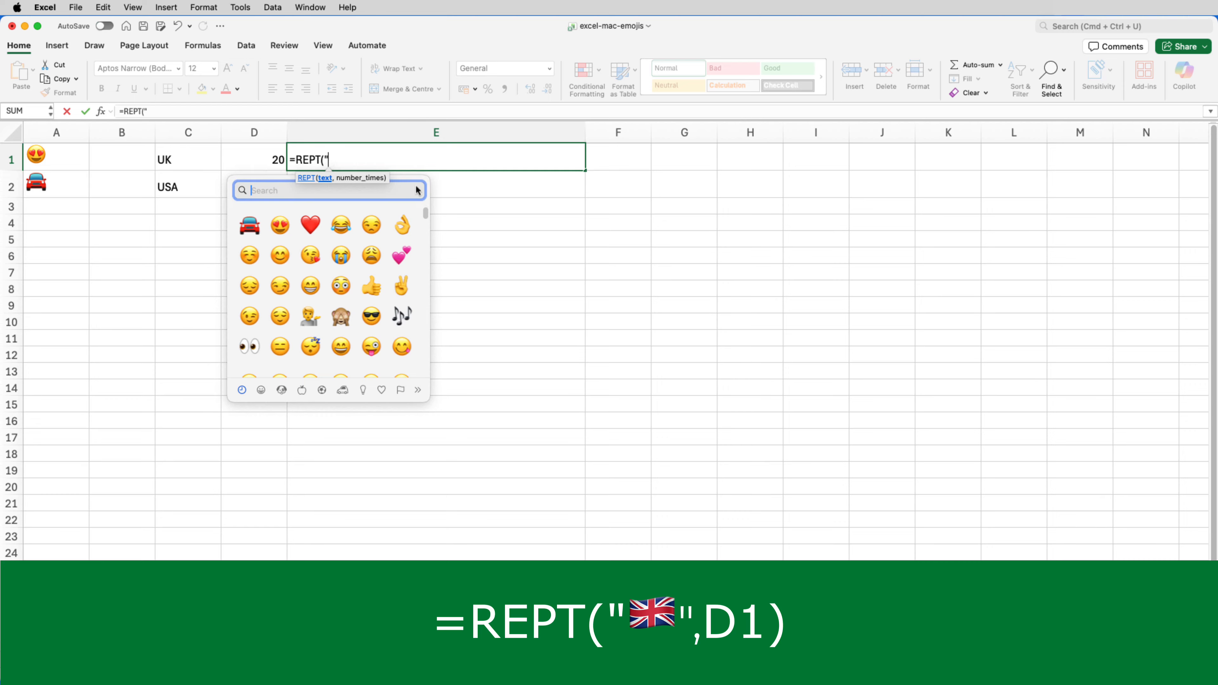
pyautogui.write('uk')
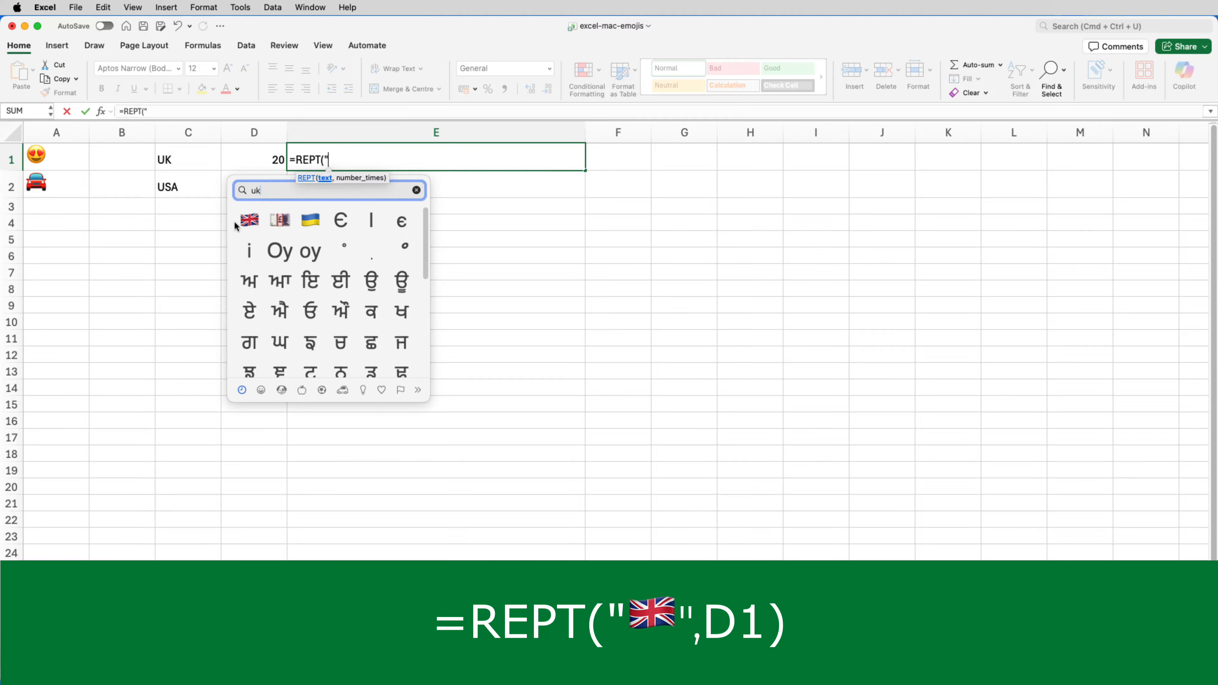
pyautogui.click(247, 222)
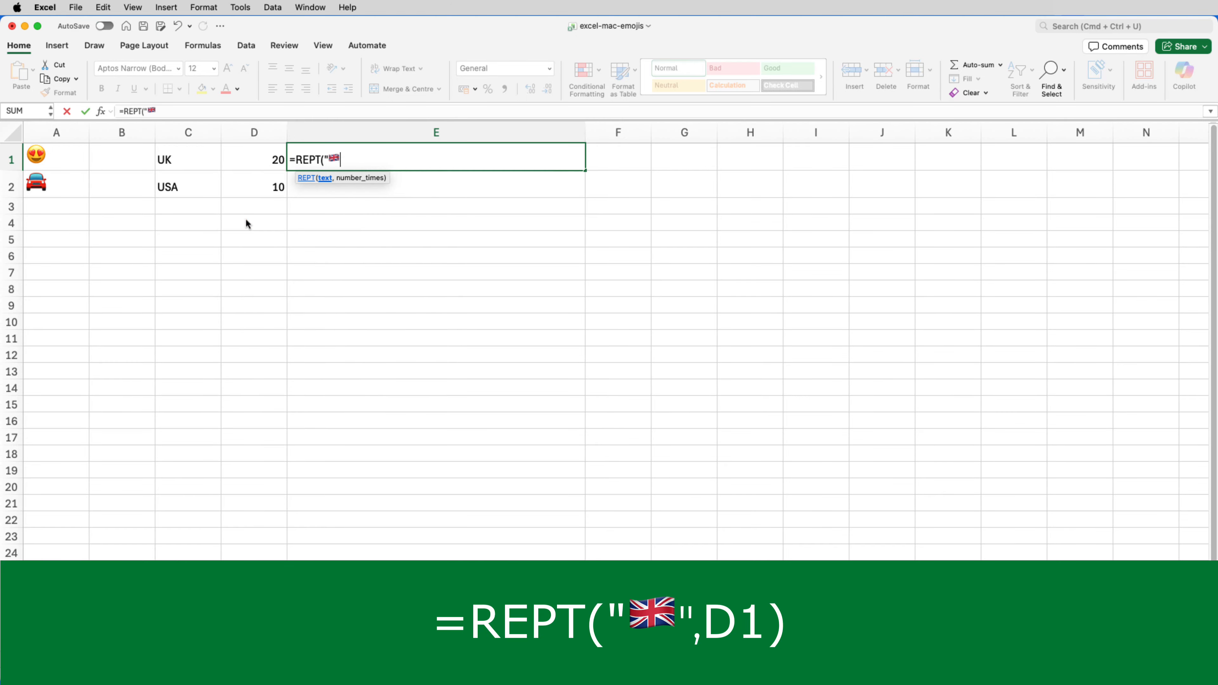
pyautogui.write('",')
pyautogui.click(257, 161)
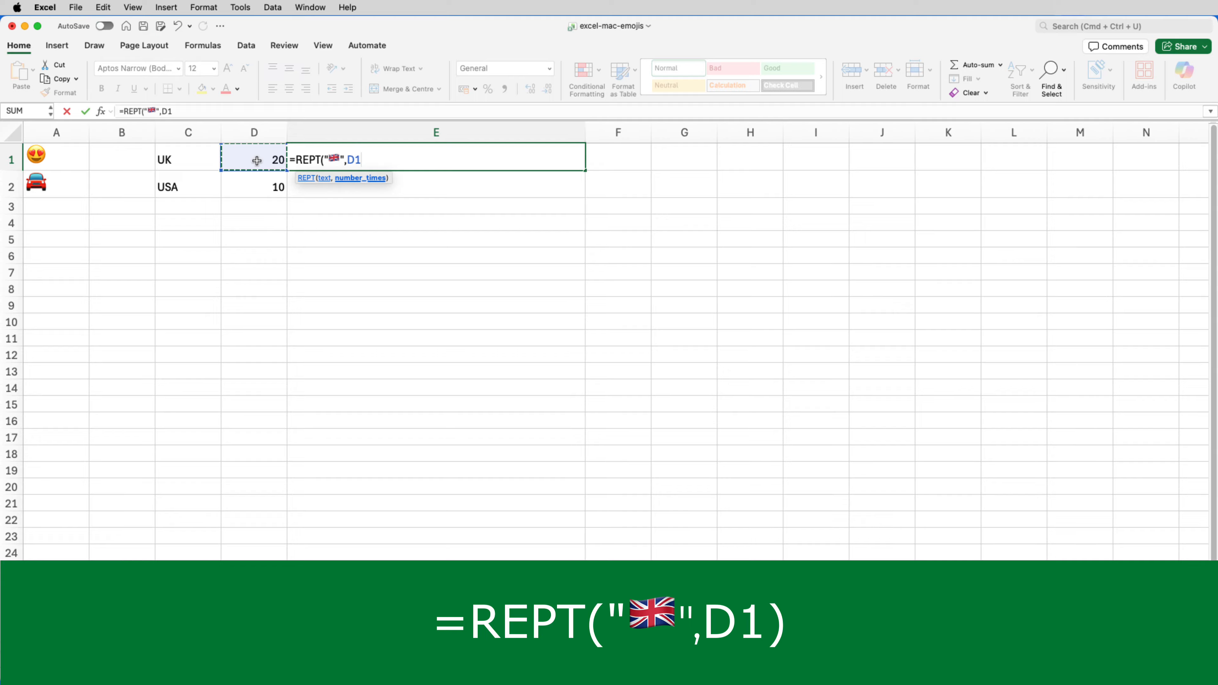
pyautogui.write(')')
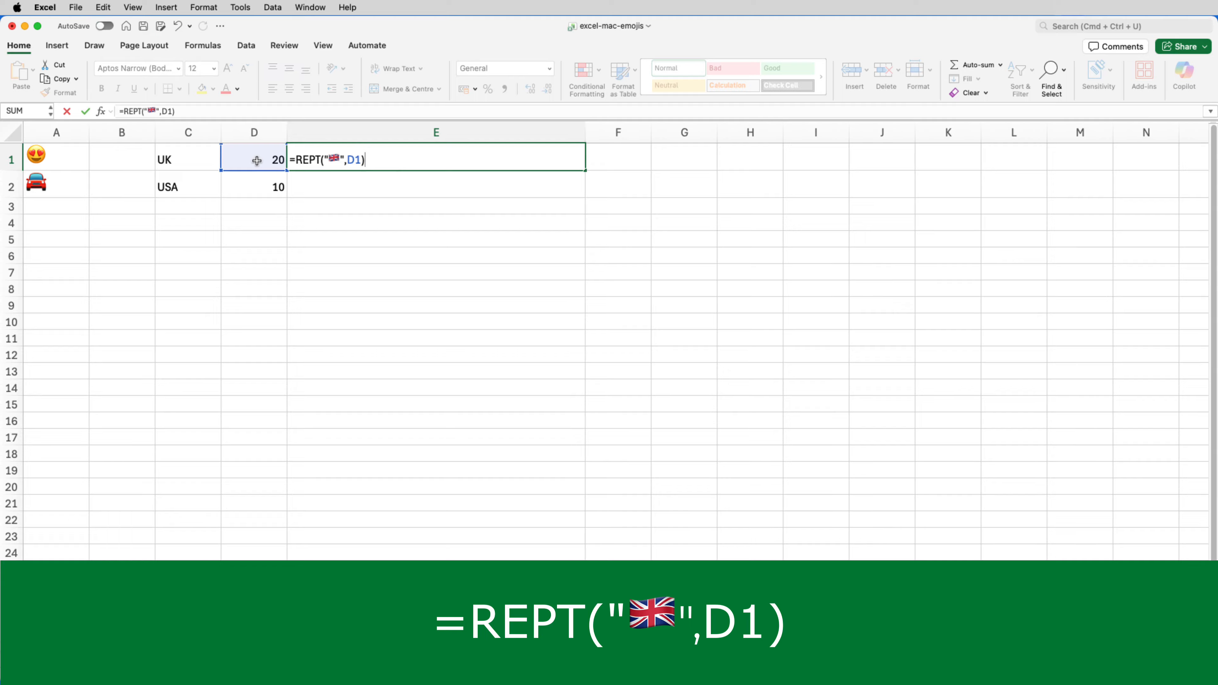
pyautogui.press('Return')
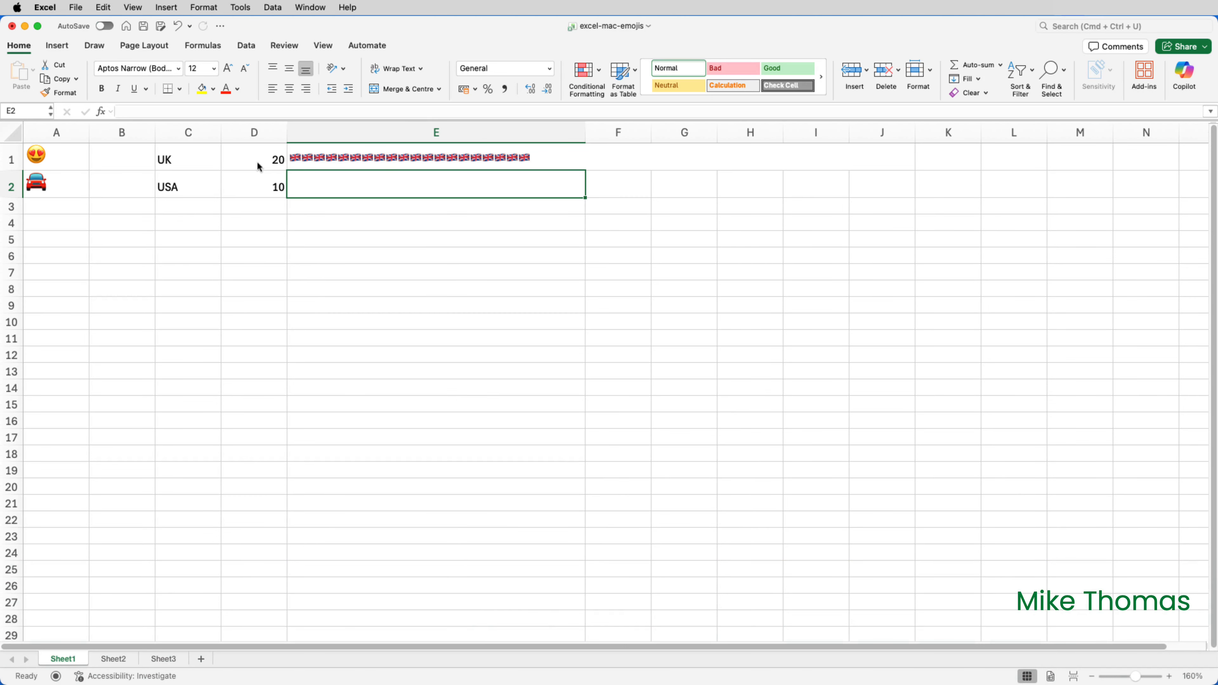
# Enter a REPT formula in cell E2 that repeats the USA flag emoji the number of times given in D2
pyautogui.write('=R')
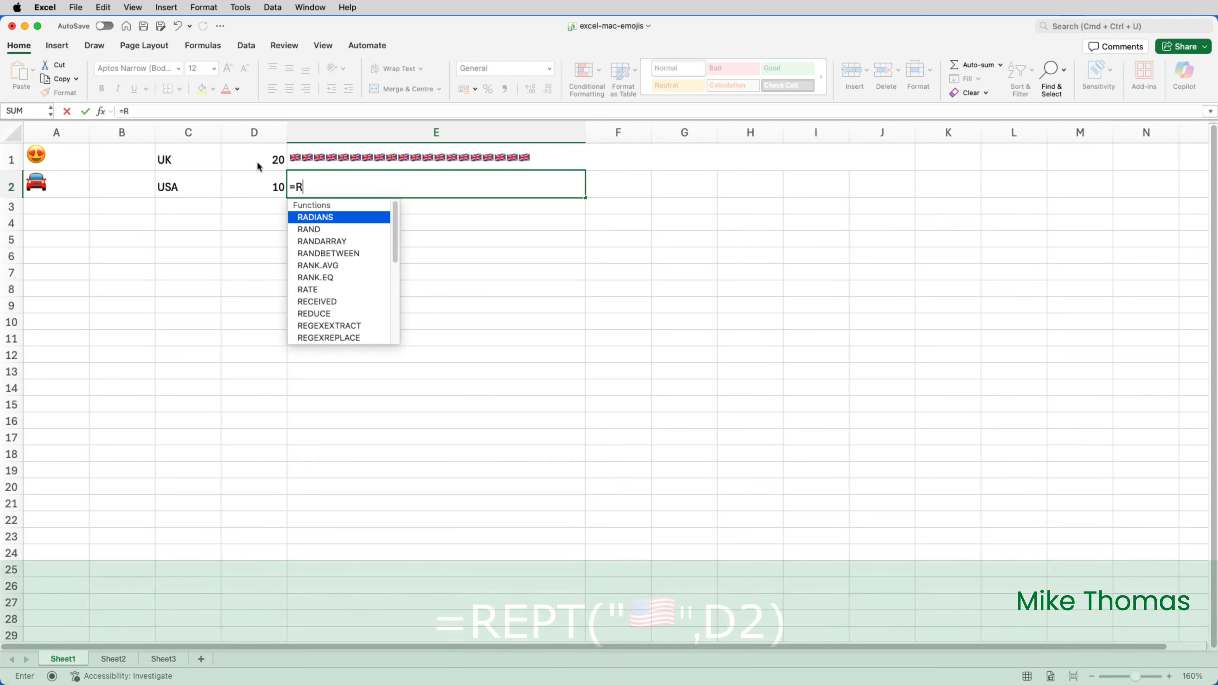
pyautogui.write('EPT(')
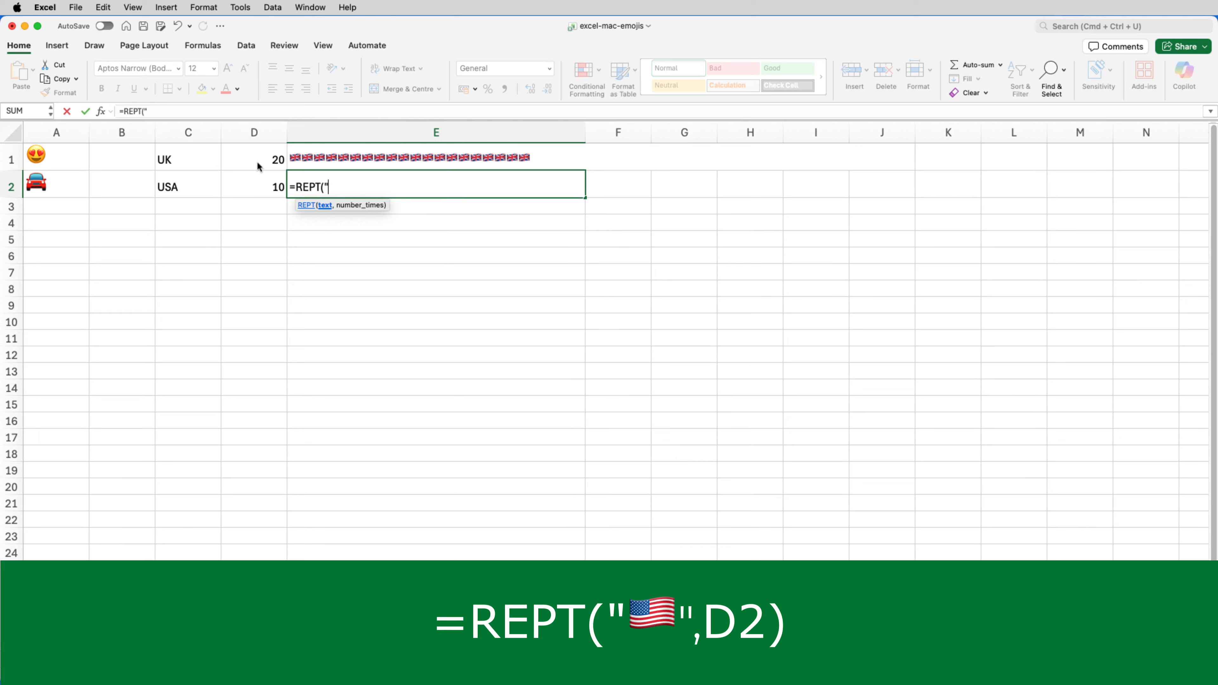
pyautogui.press('ctrl+super+space')
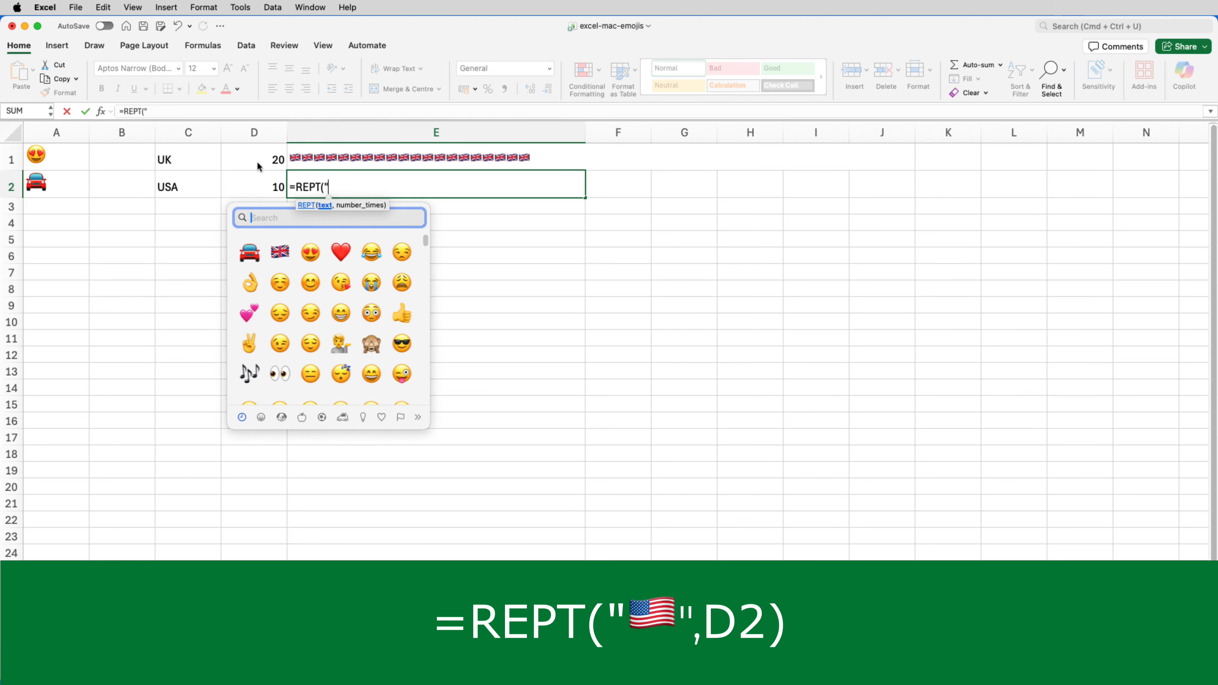
pyautogui.write('usa')
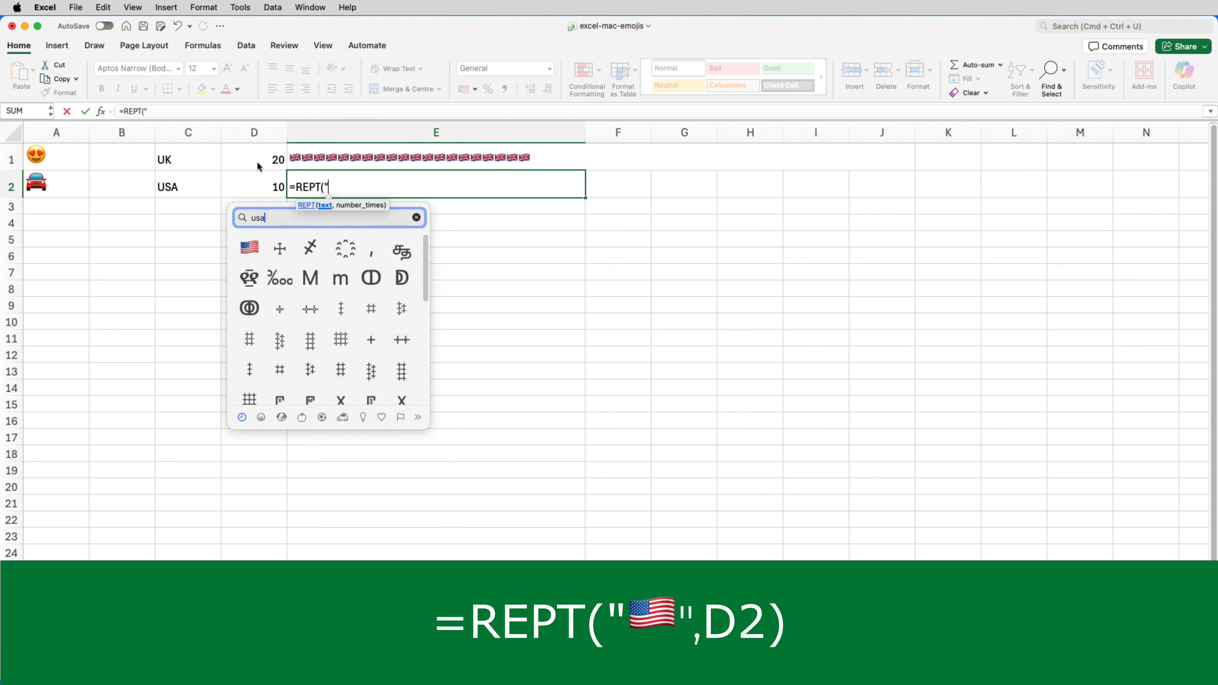
pyautogui.click(254, 250)
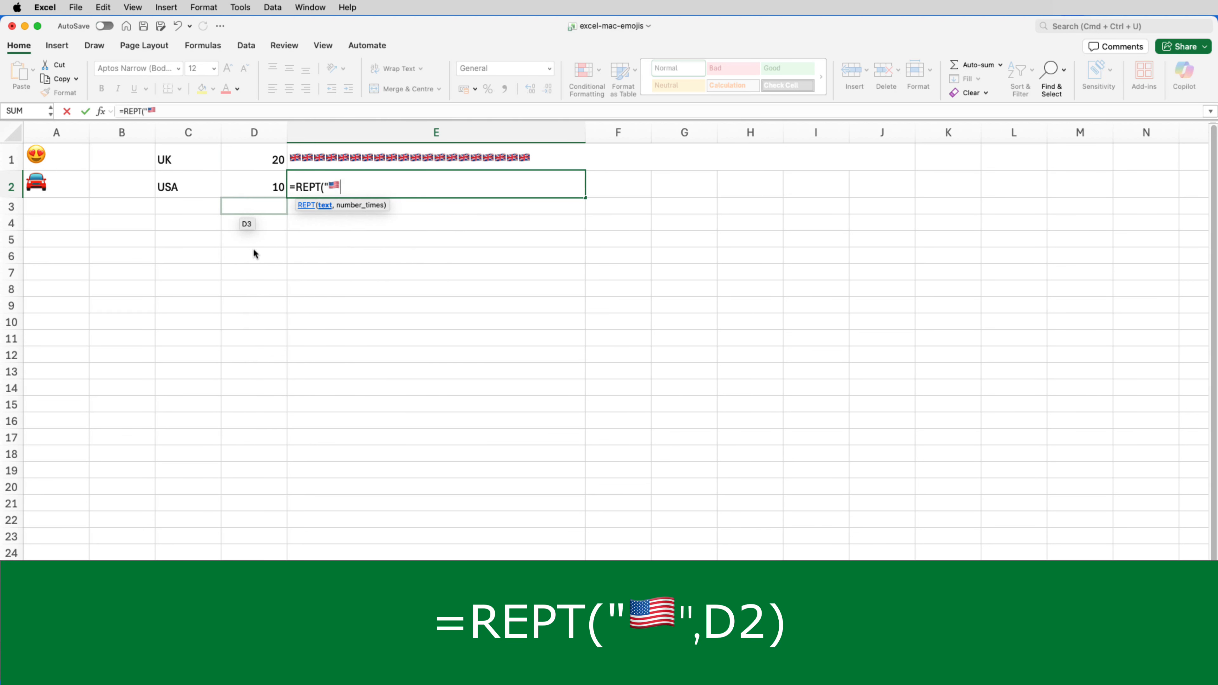
pyautogui.write('",')
pyautogui.click(258, 189)
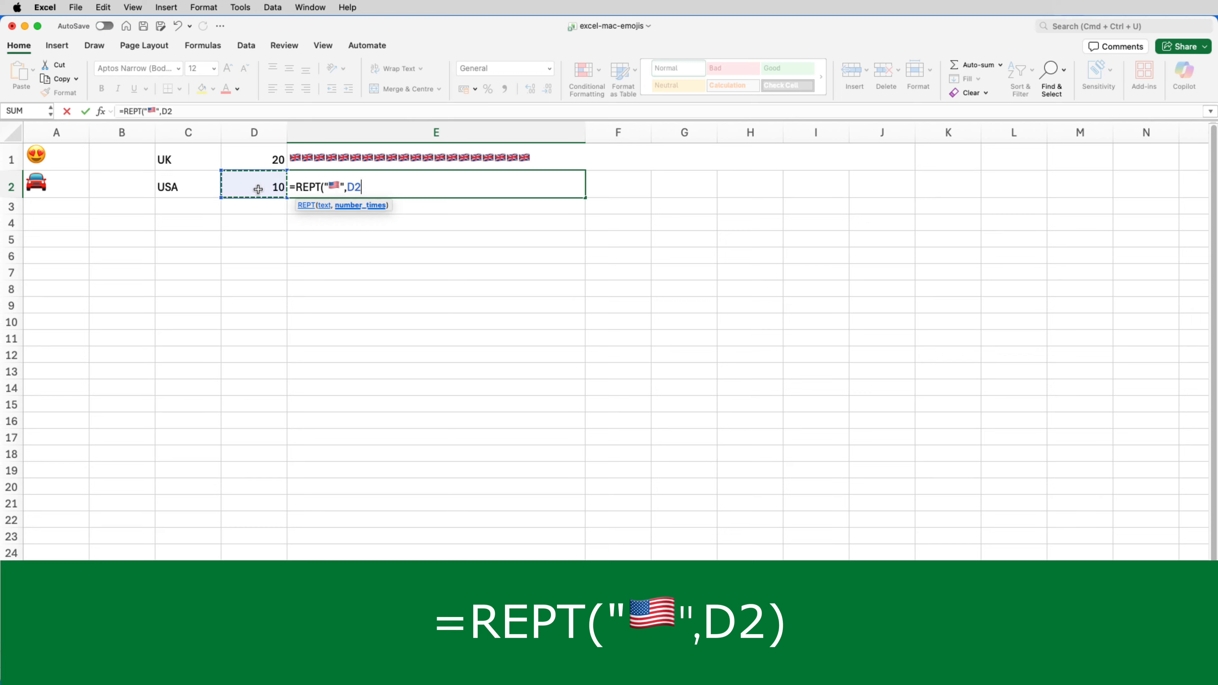
pyautogui.write(')')
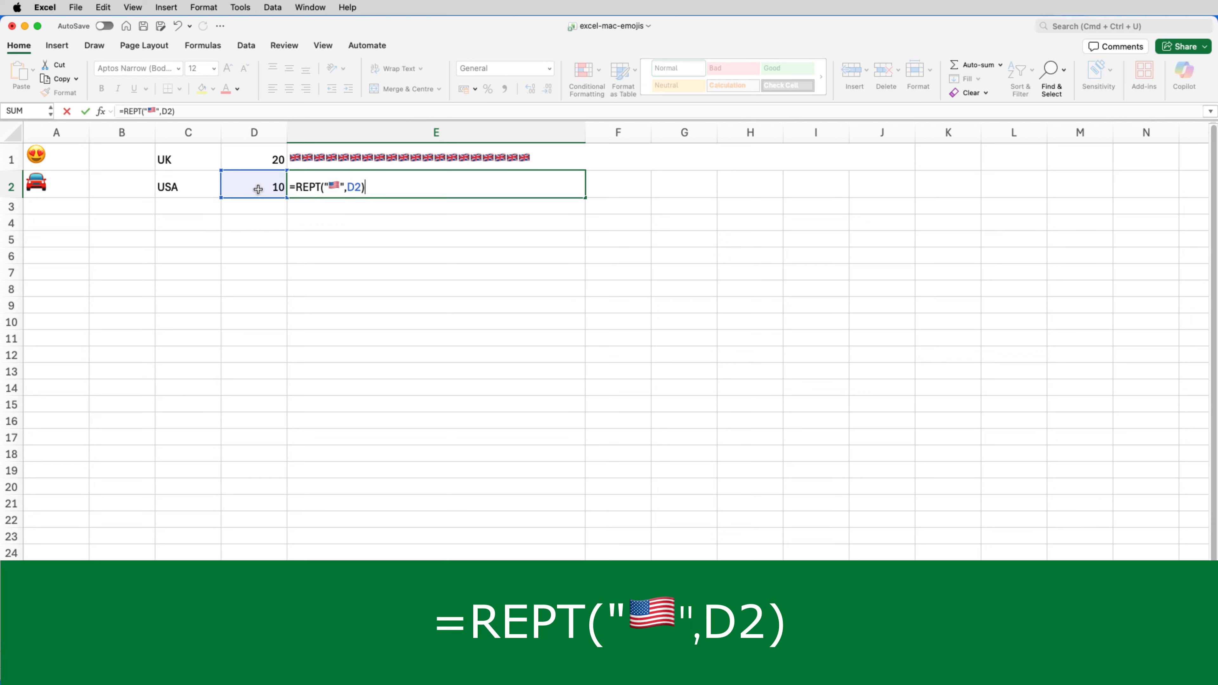
pyautogui.press('Return')
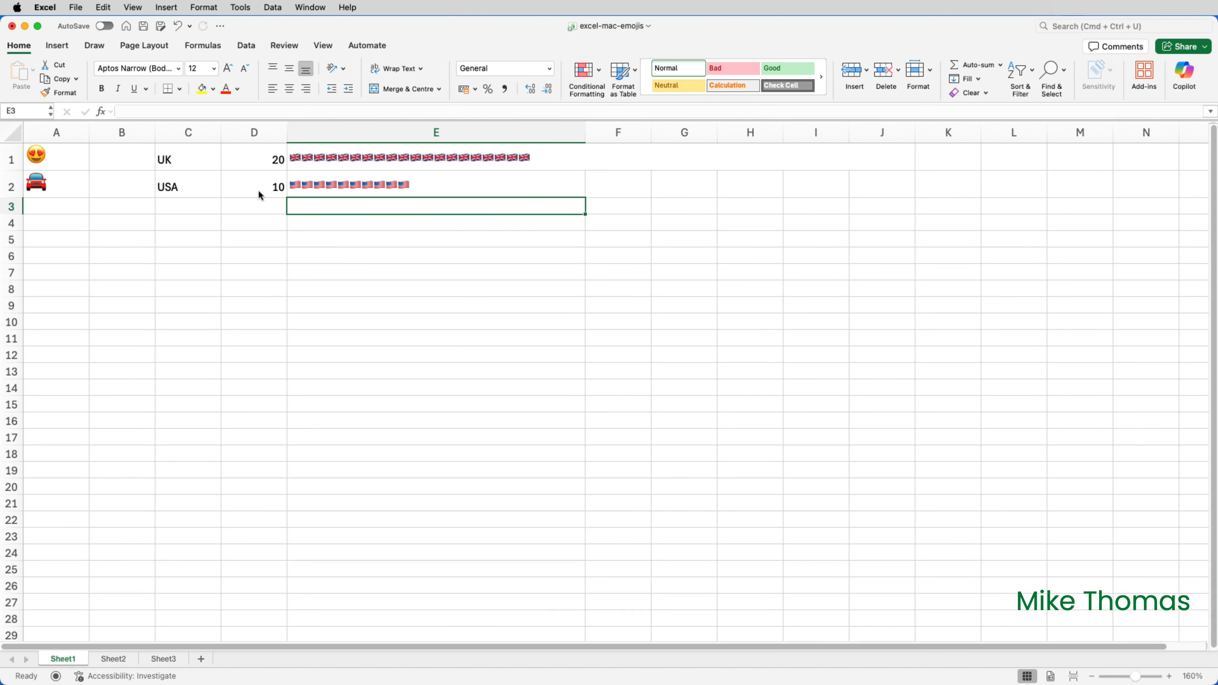
# Add a space after the flag emoji inside the quotation marks of the REPT formula in E2
pyautogui.click(319, 185)
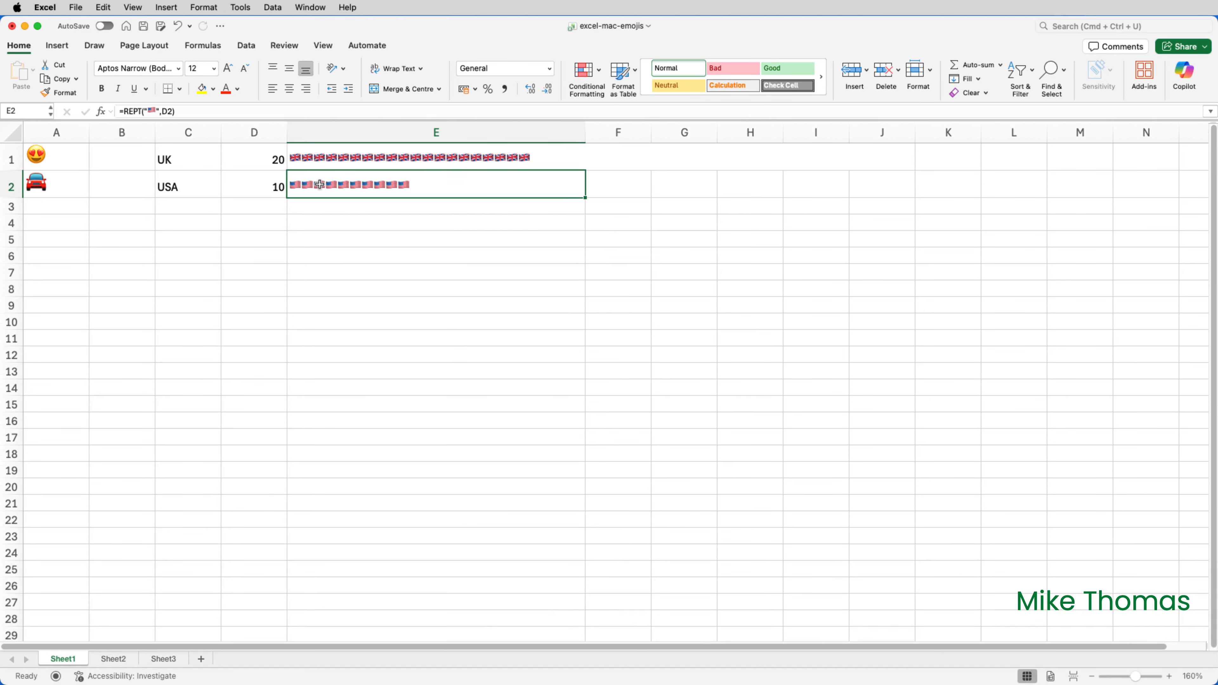
pyautogui.doubleClick(320, 185)
pyautogui.click(341, 186)
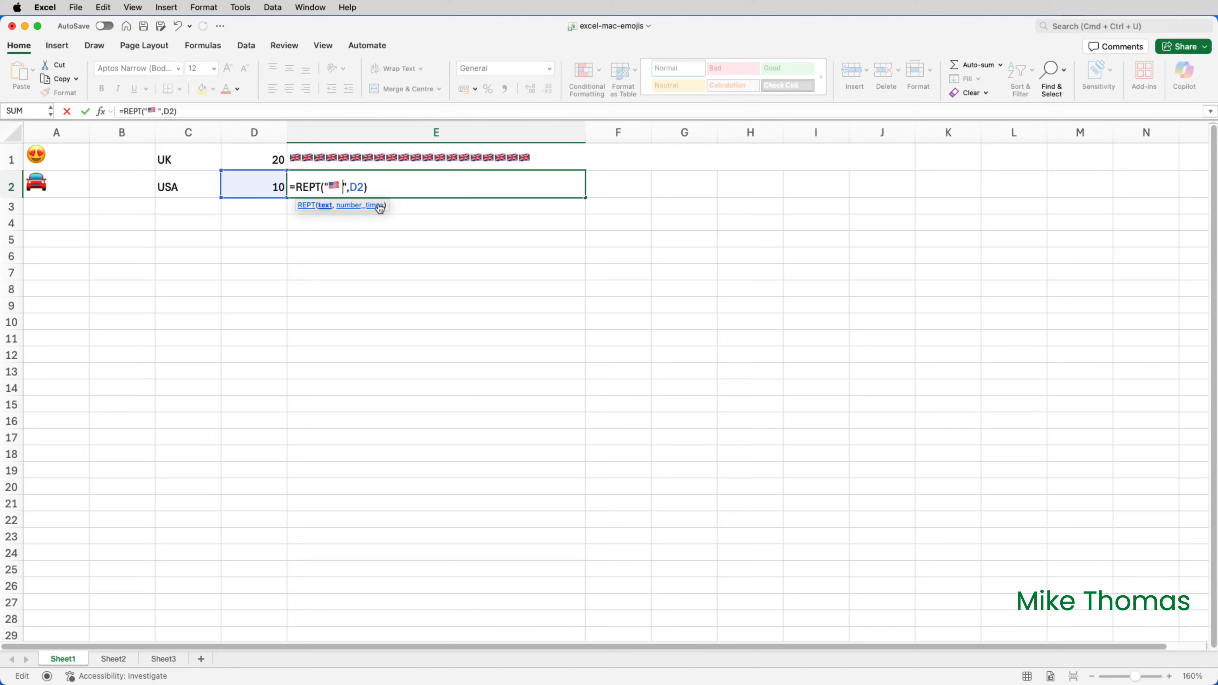
pyautogui.press('Return')
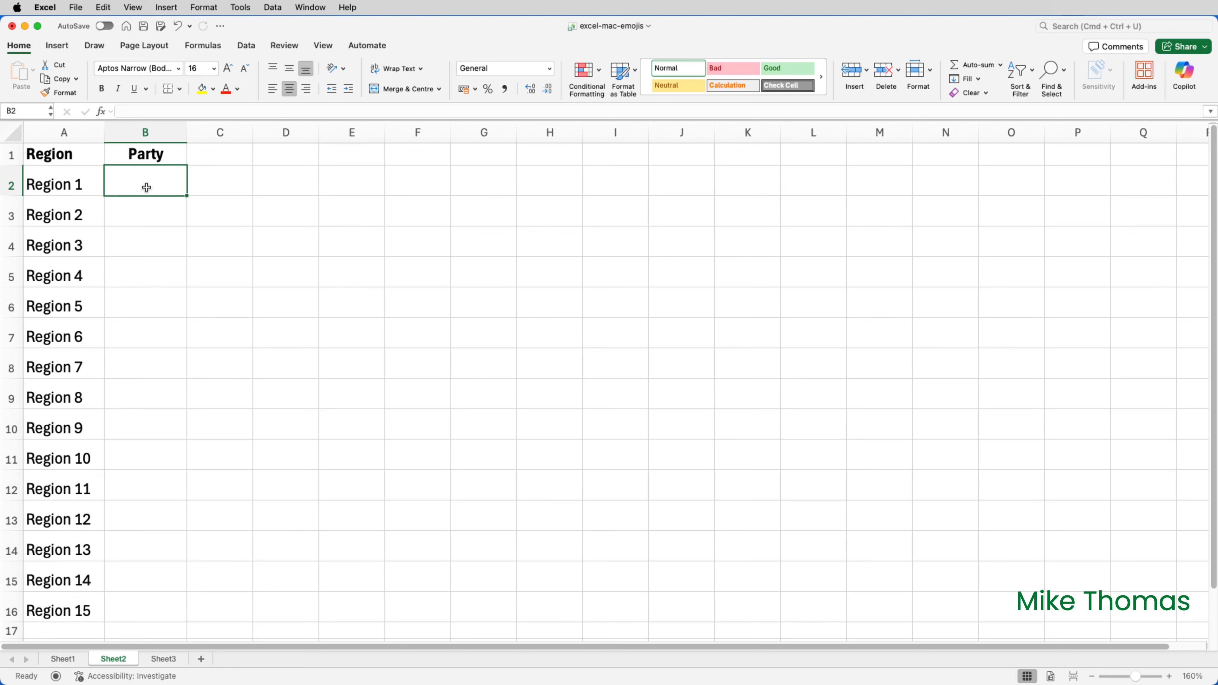
# Find the red square emoji with the search term "square" and enter it in cell I1
pyautogui.click(619, 149)
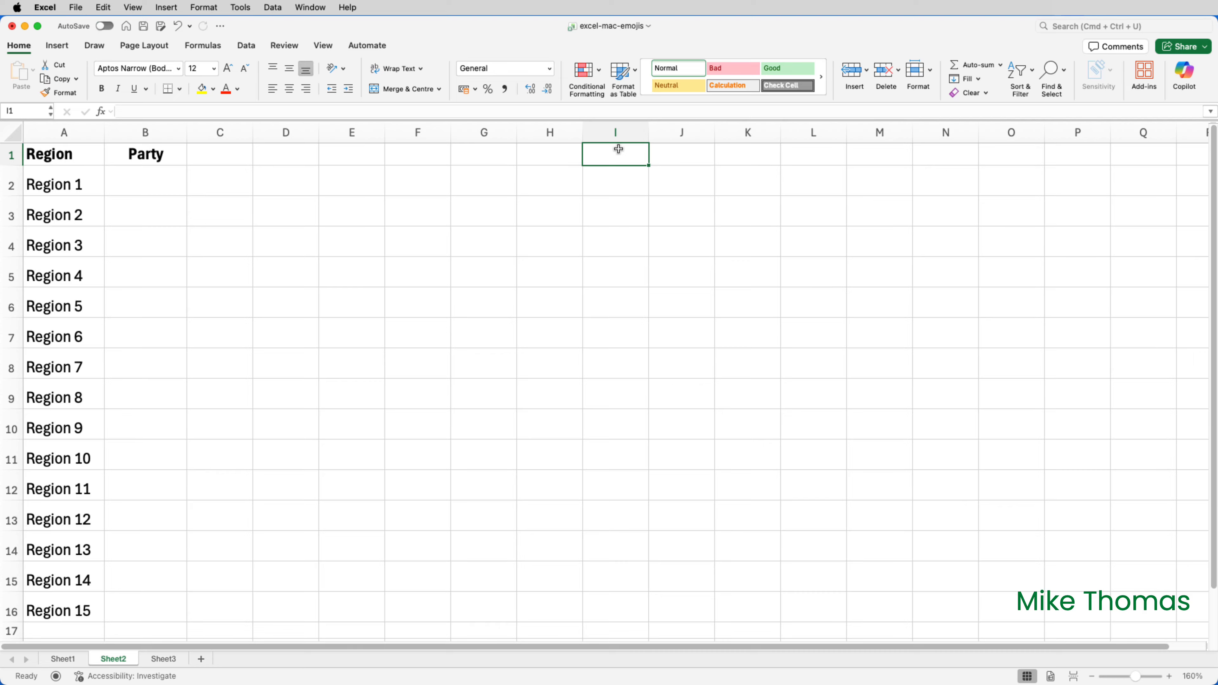
pyautogui.doubleClick(619, 156)
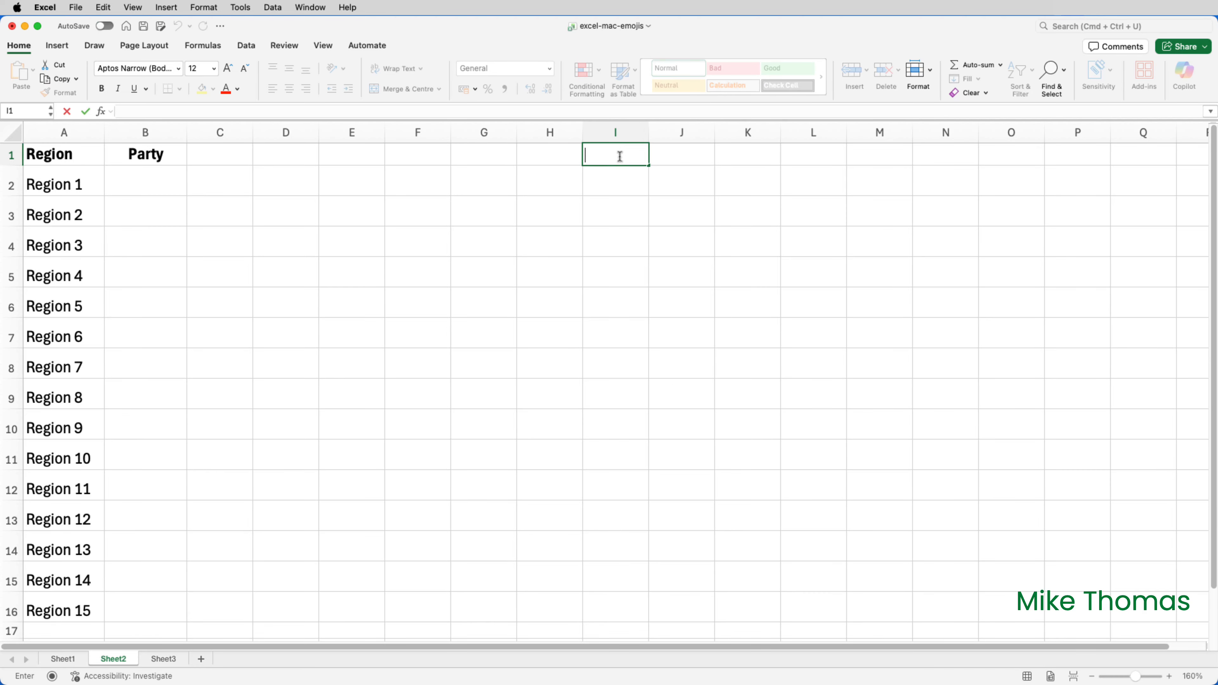
pyautogui.press('ctrl+super+space')
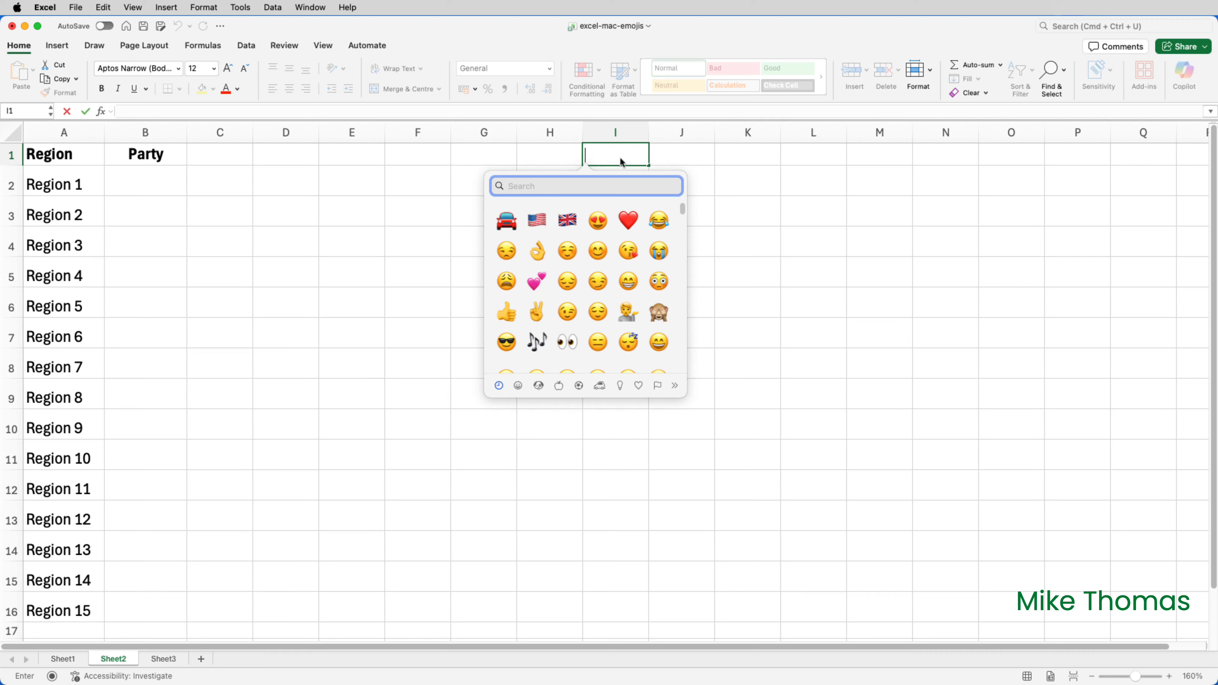
pyautogui.write('square')
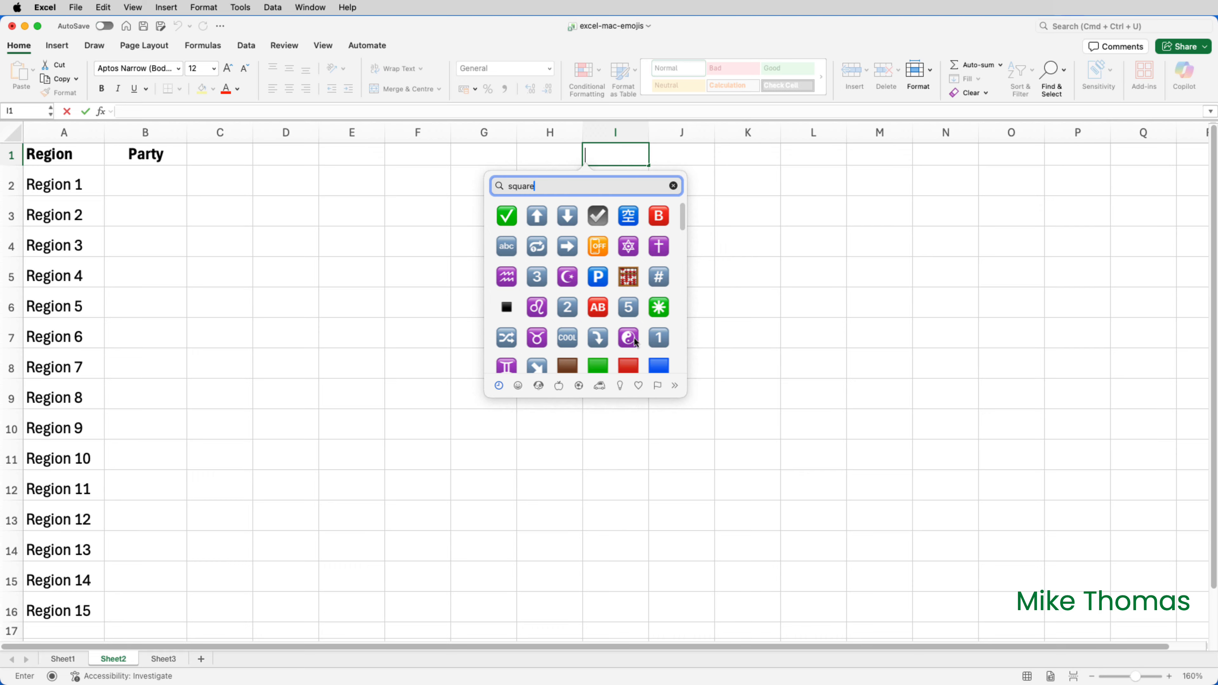
pyautogui.scroll(-2, 633, 341)
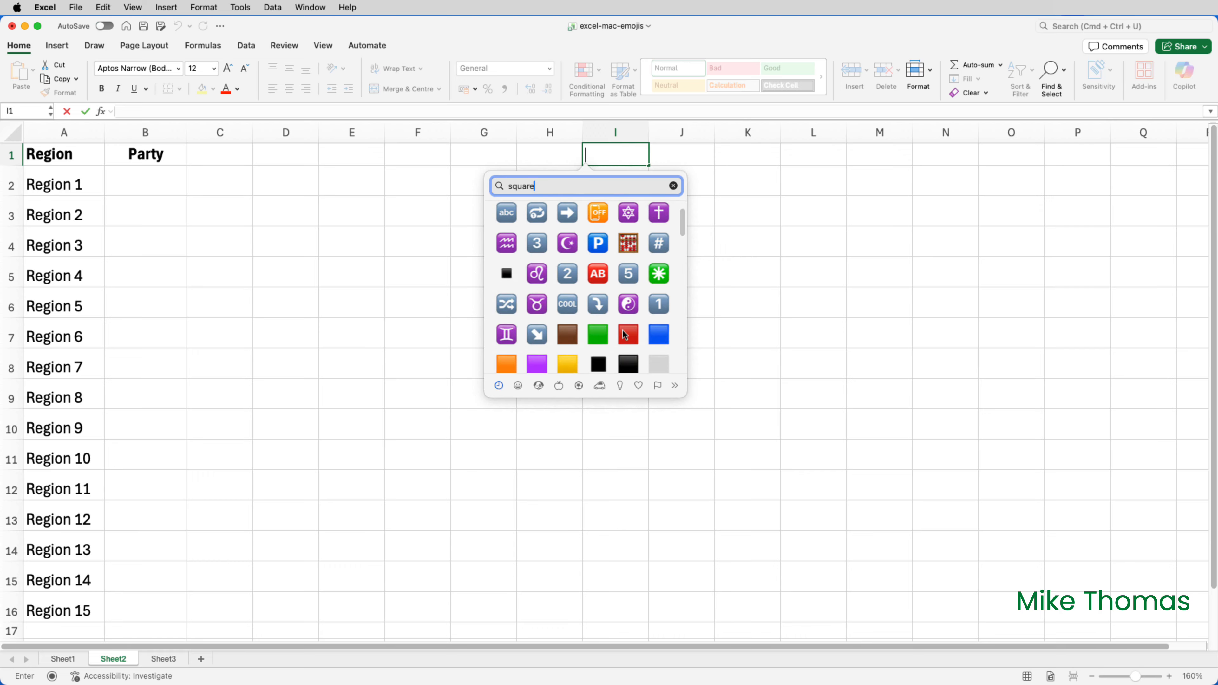
pyautogui.click(625, 334)
pyautogui.press('Return')
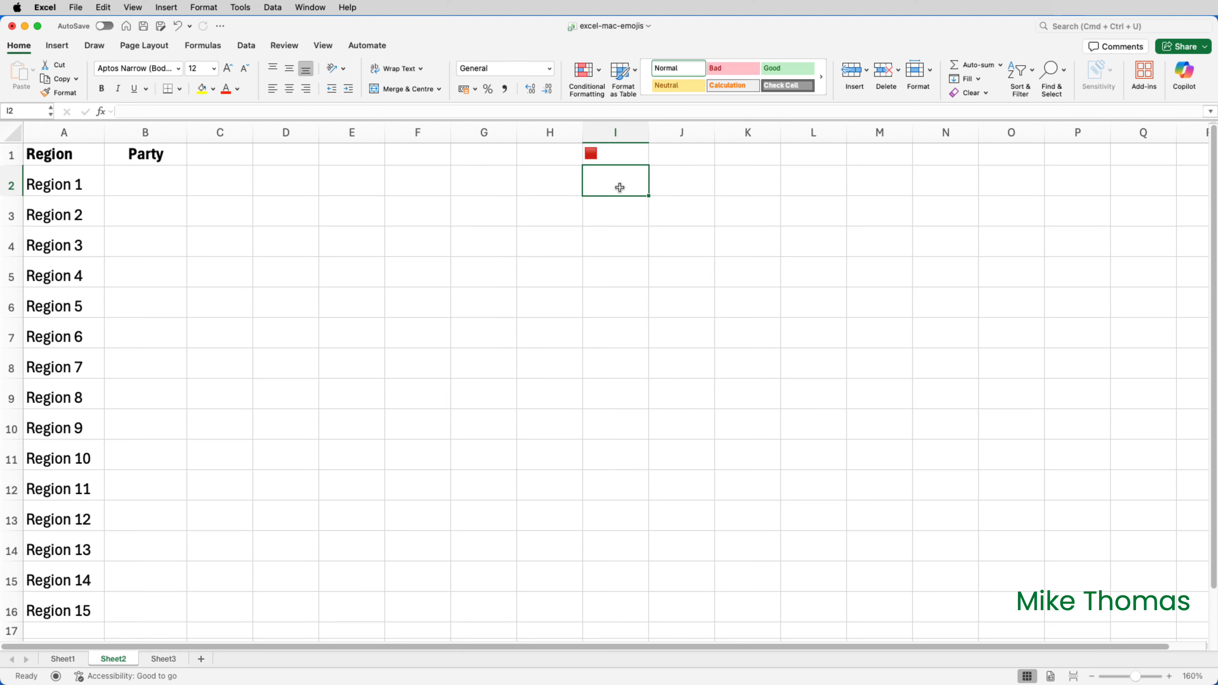
# Find the blue square emoji with the search term "blue" and enter it in cell I2
pyautogui.doubleClick(617, 176)
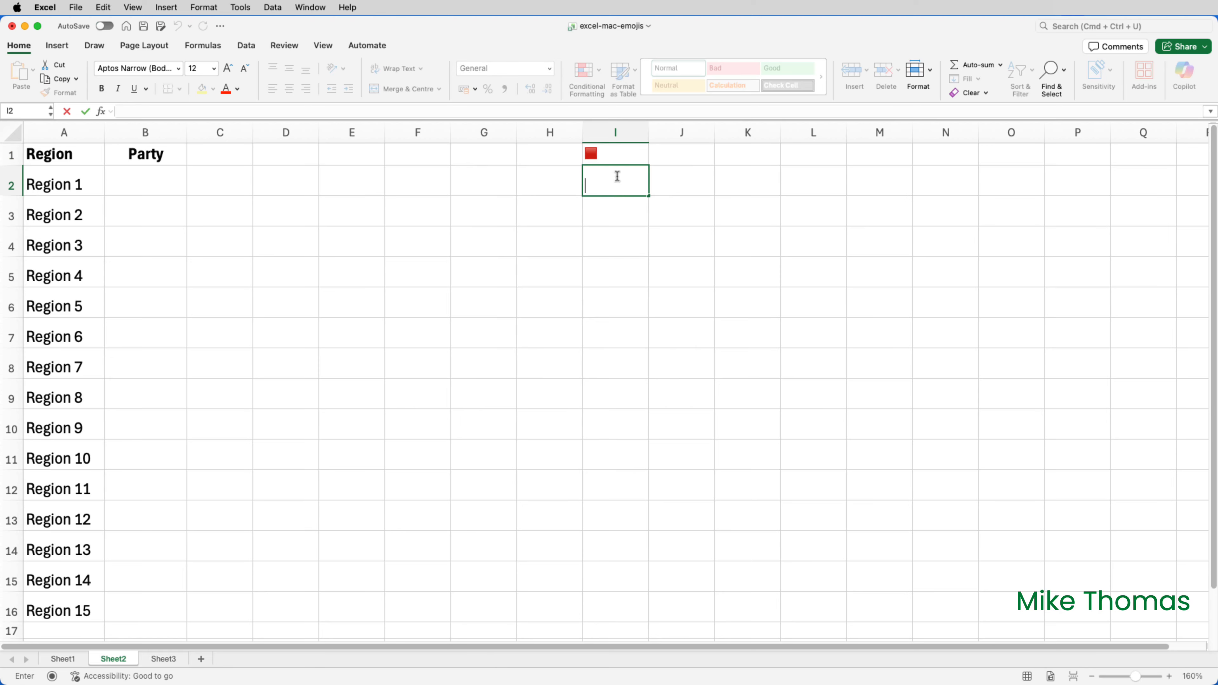
pyautogui.press('ctrl+super+space')
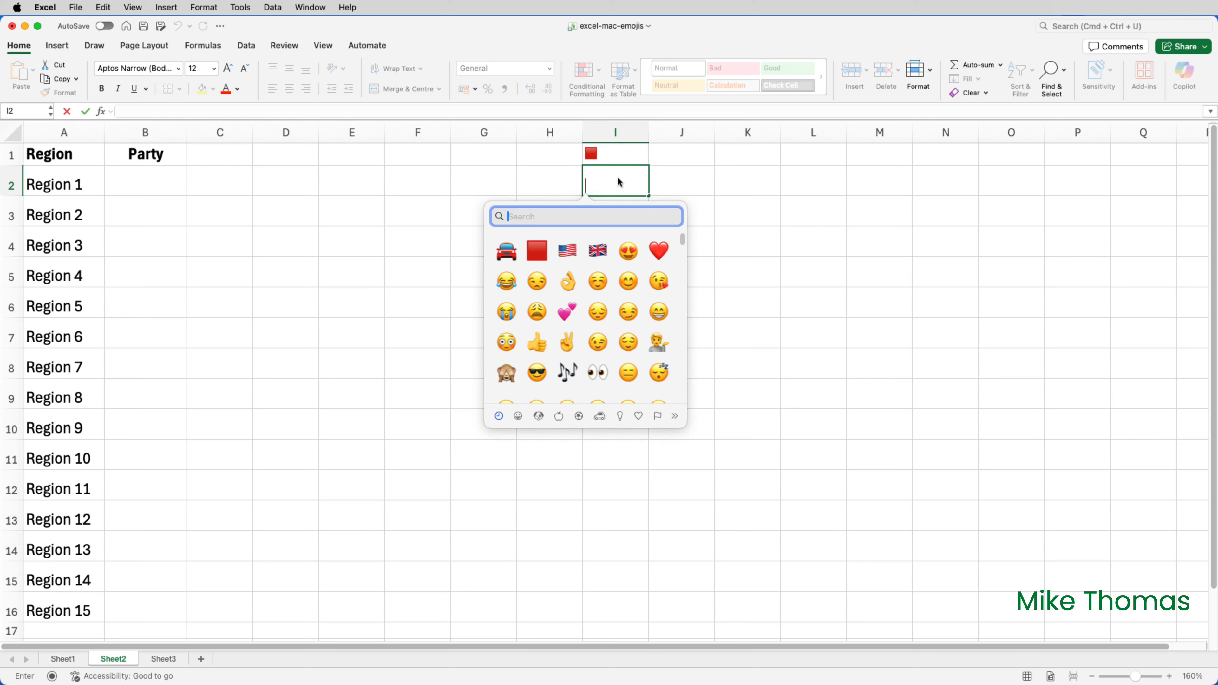
pyautogui.write('blue')
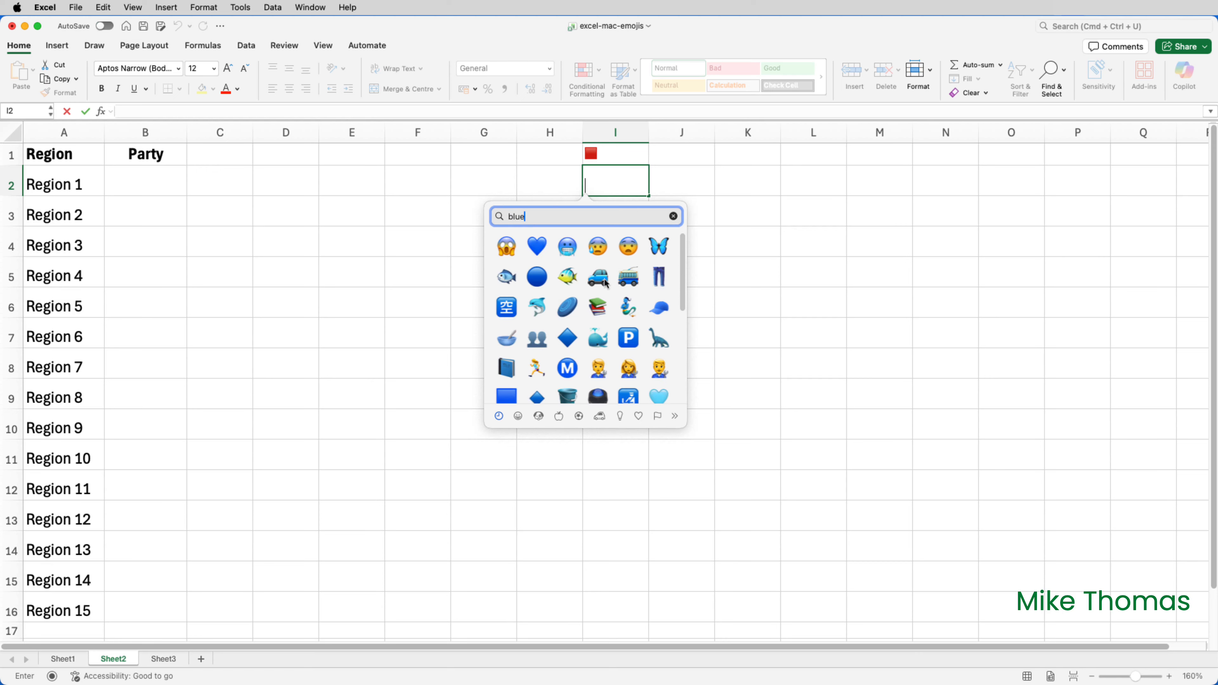
pyautogui.scroll(-1, 682, 278)
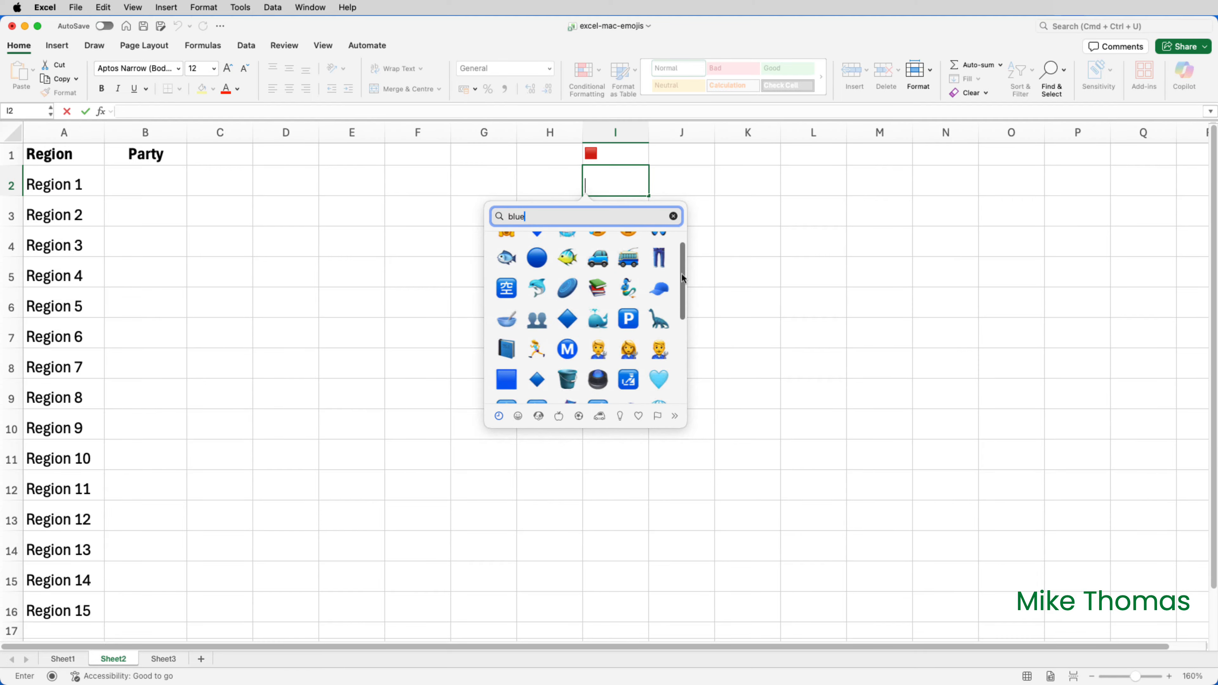
pyautogui.click(506, 379)
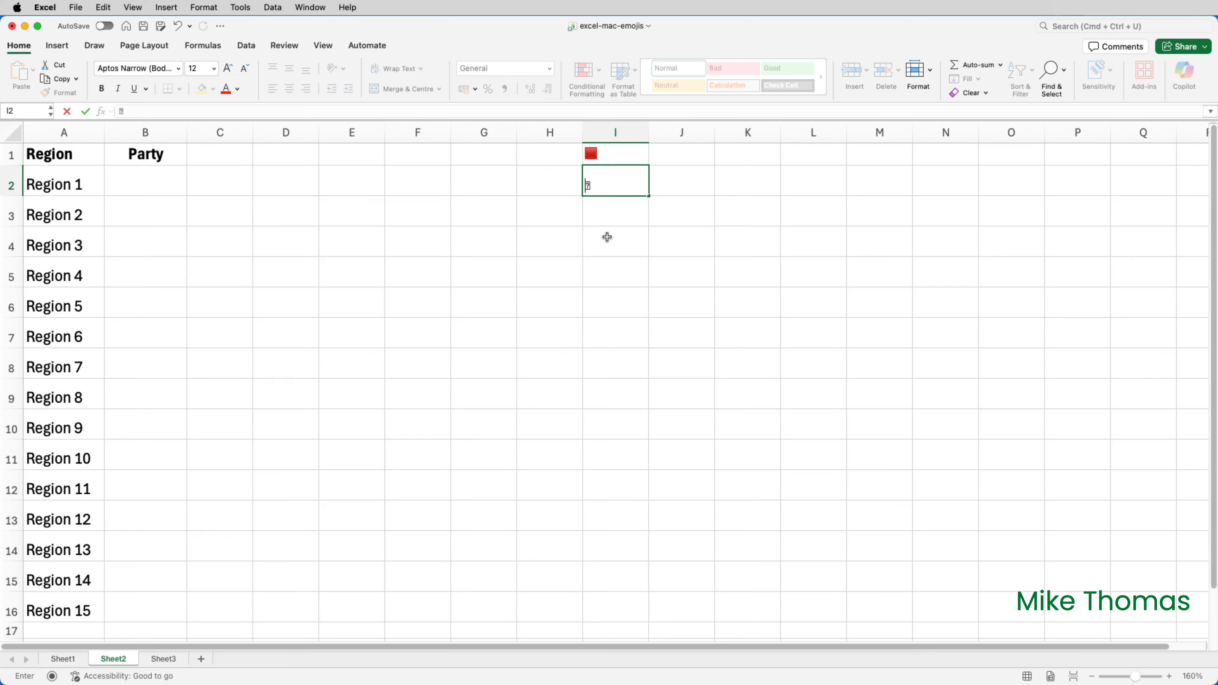
pyautogui.press('ctrl+super+space')
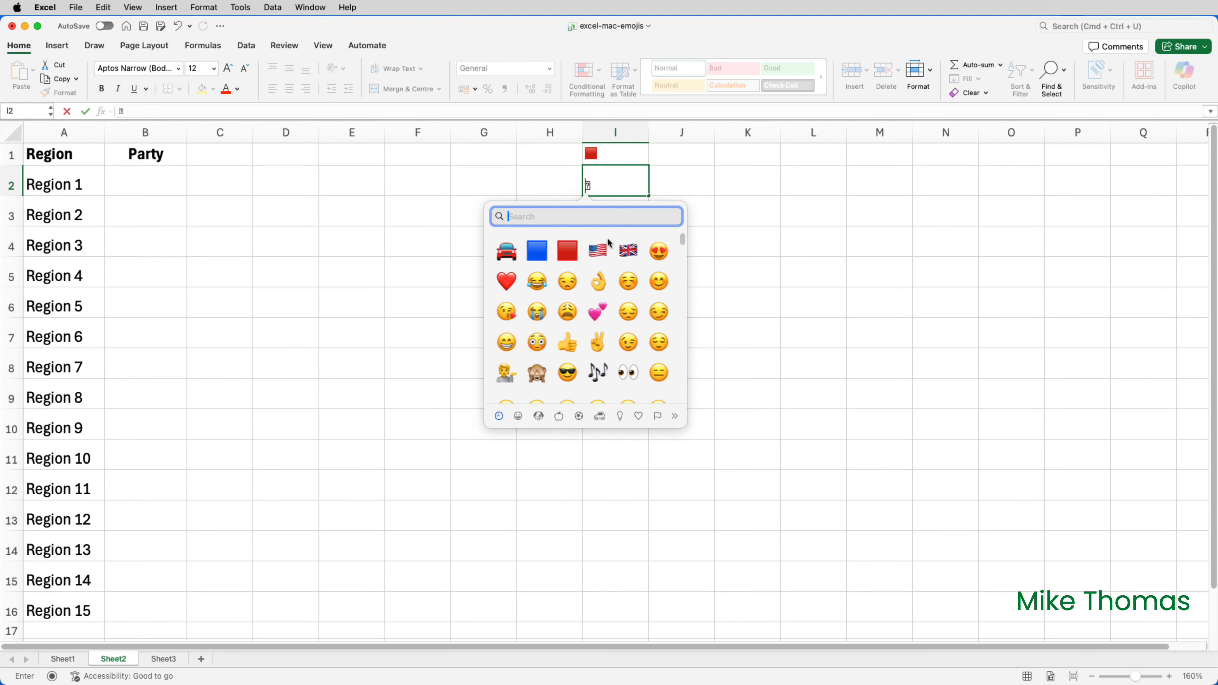
pyautogui.click(530, 251)
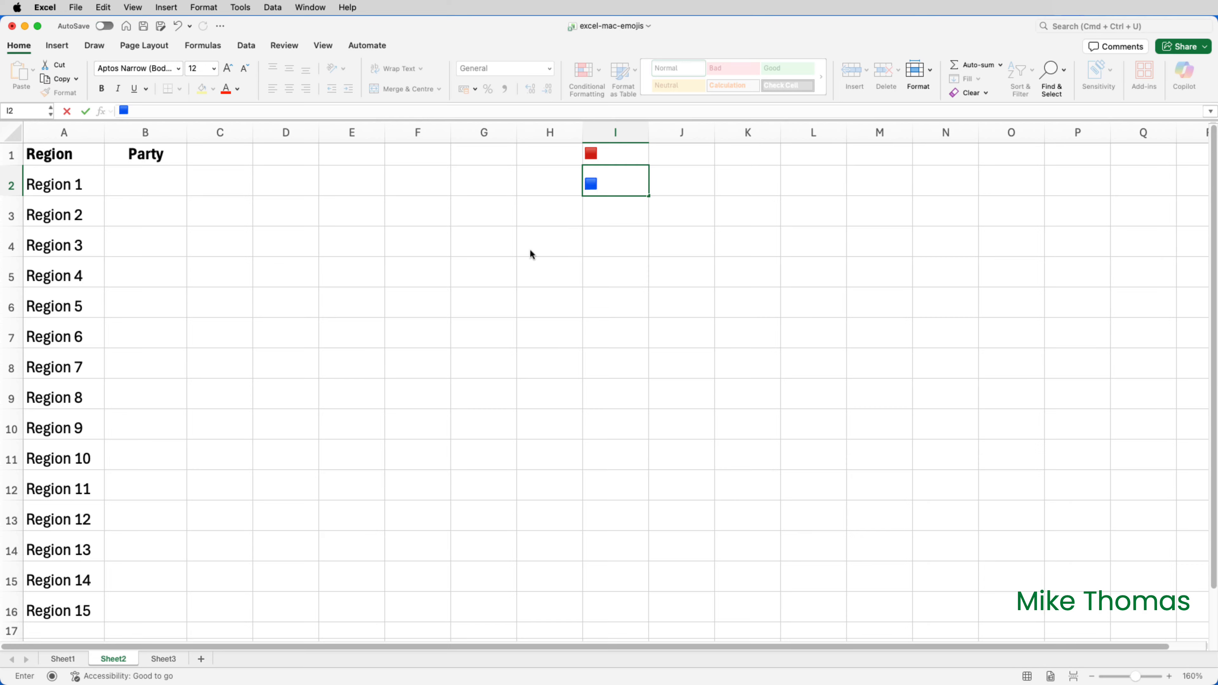
pyautogui.press('Return')
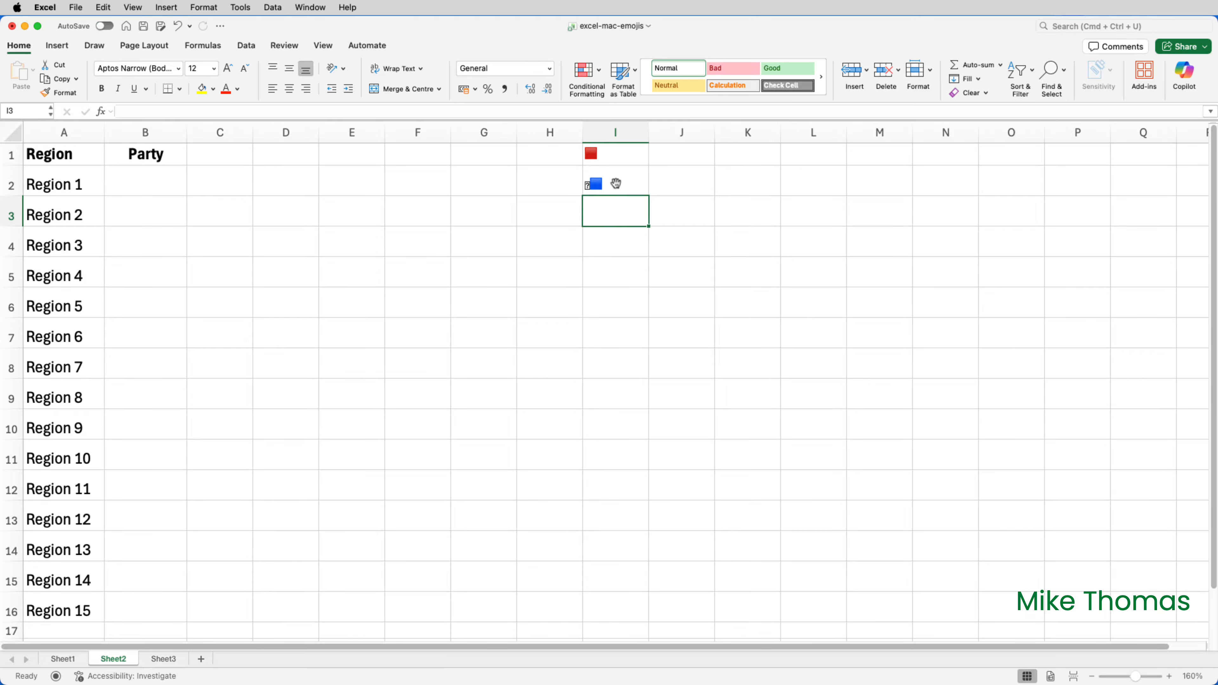
# Remove the stray character from cell I2 so that only the blue square emoji remains
pyautogui.doubleClick(614, 182)
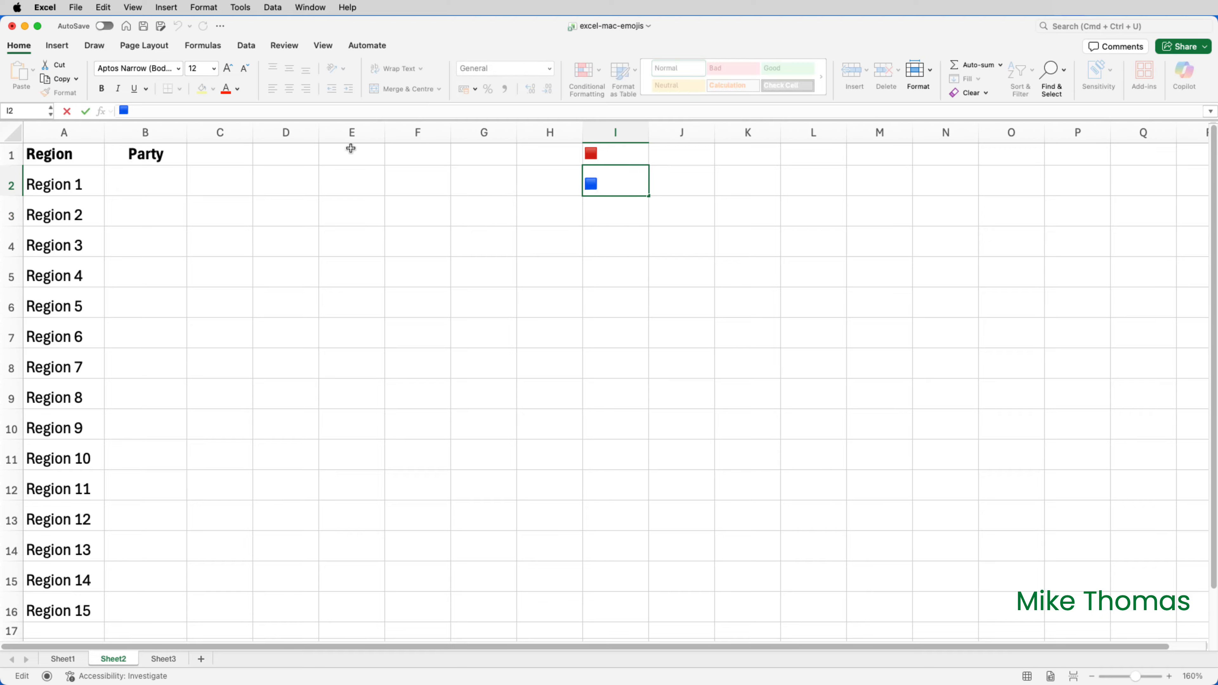
pyautogui.click(151, 108)
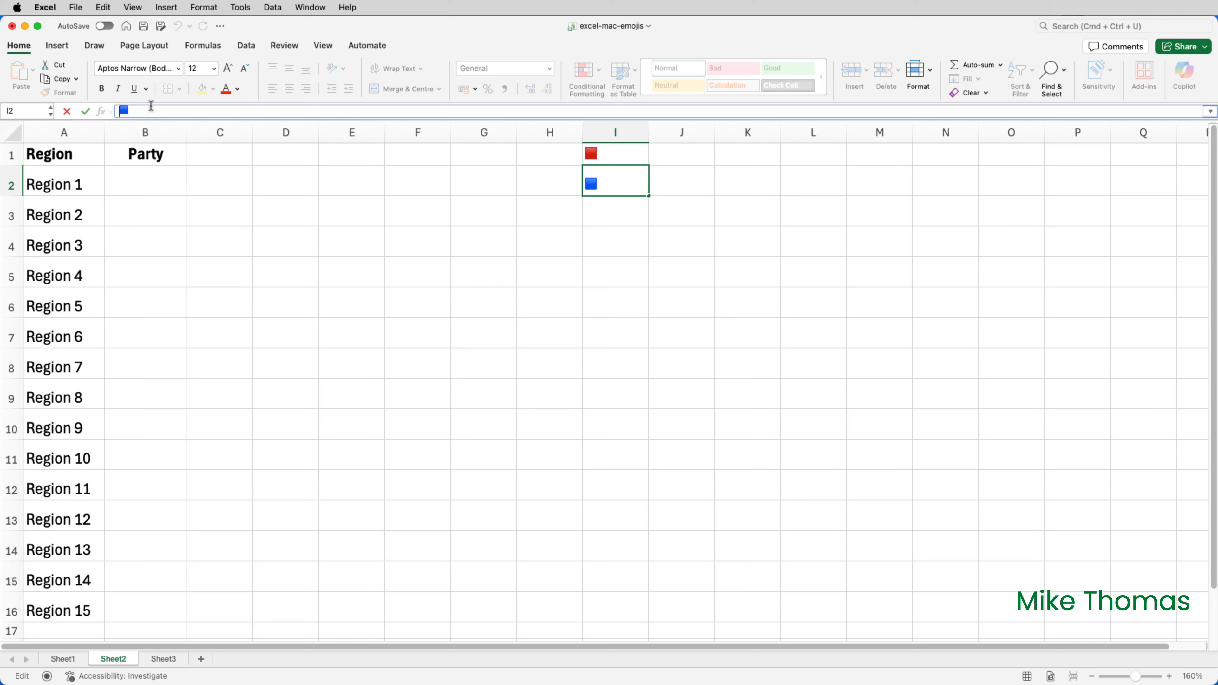
pyautogui.press('Return')
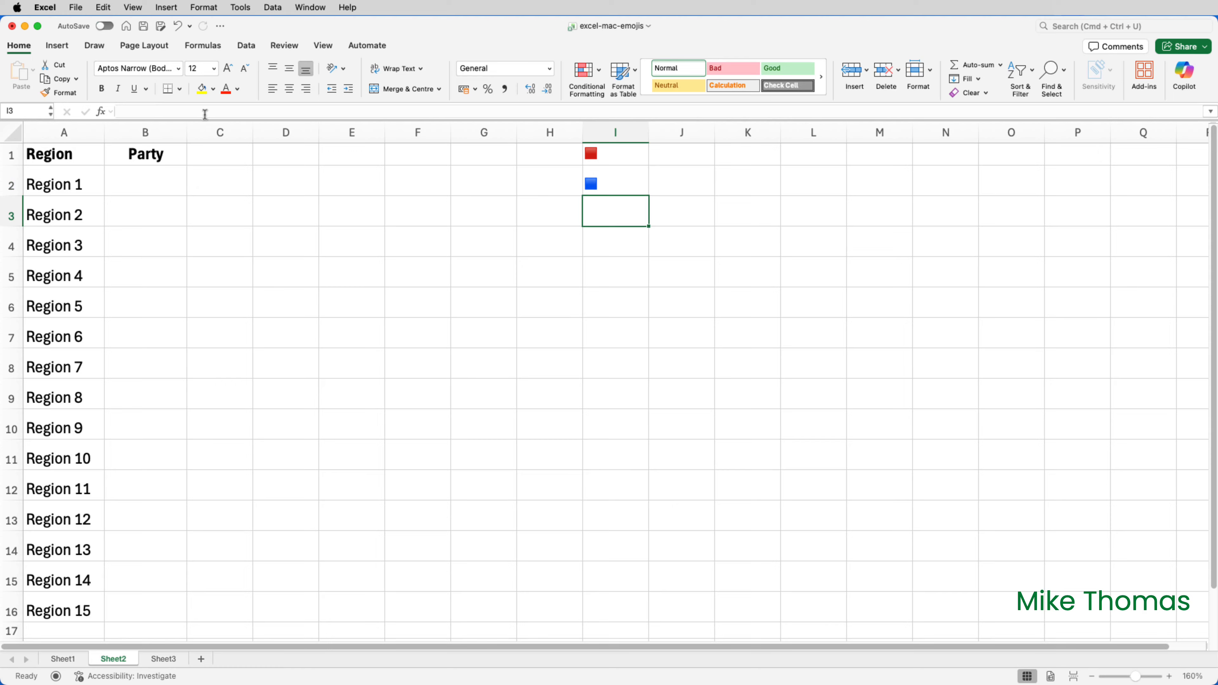
# Find the yellow square emoji with the search term "yellow" and enter it in cell I3
pyautogui.doubleClick(613, 214)
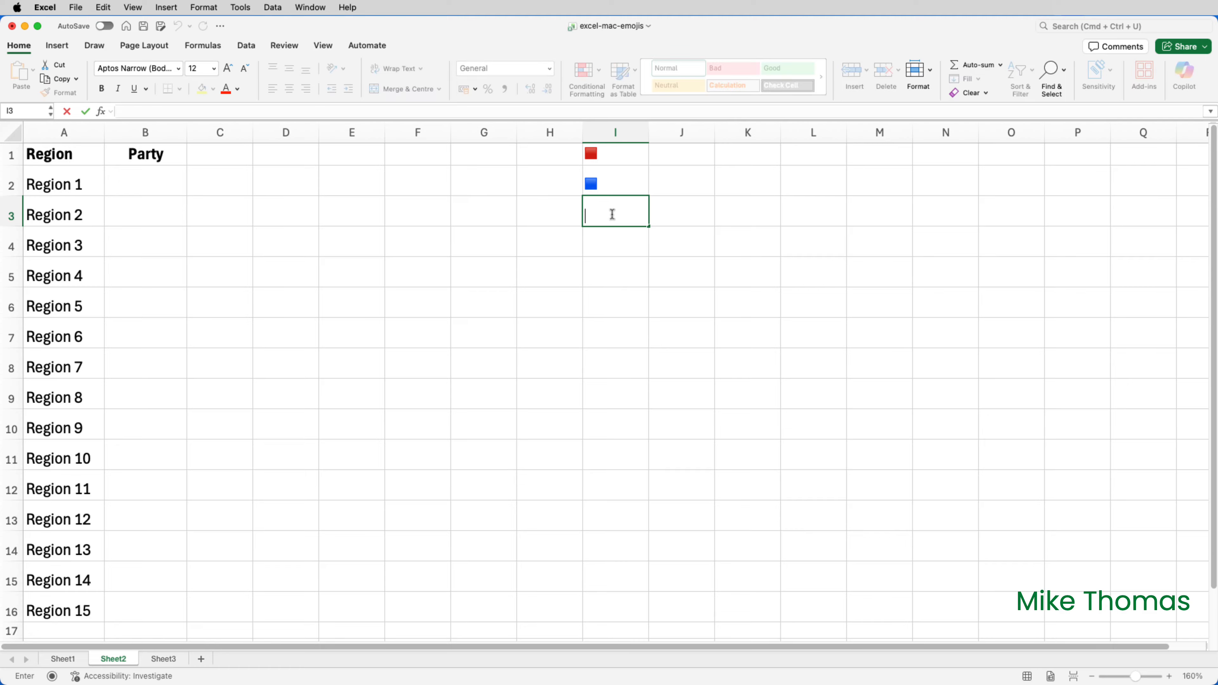
pyautogui.press('ctrl+super+space')
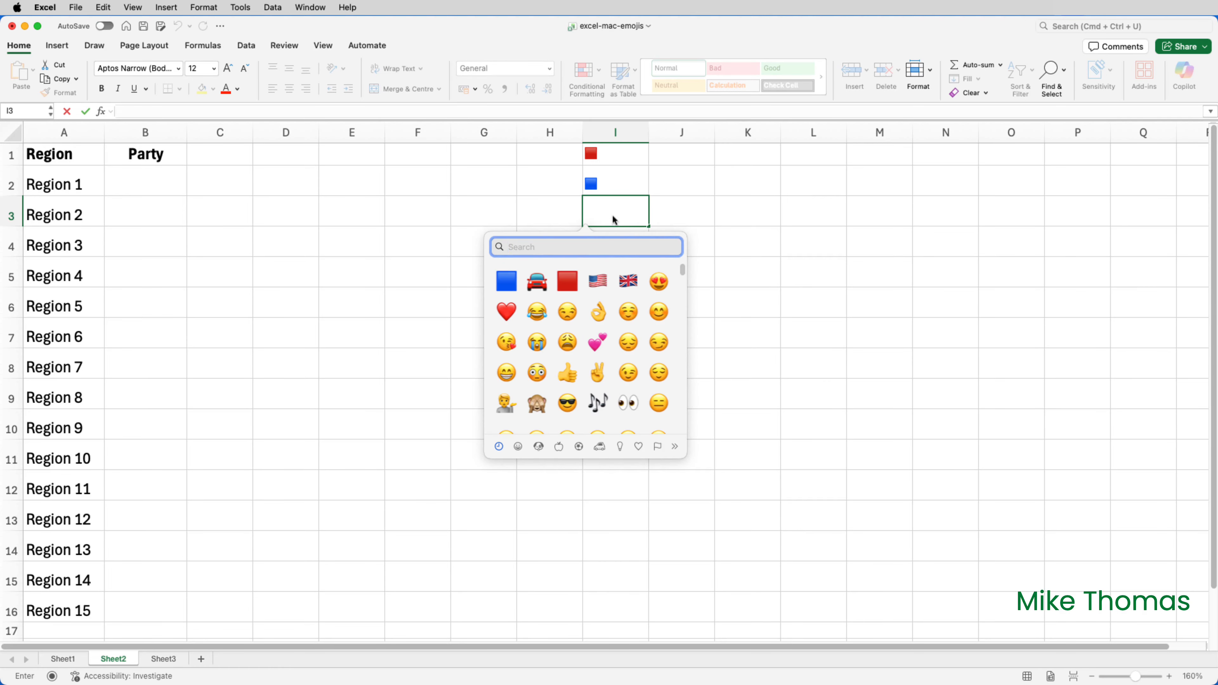
pyautogui.write('yellow')
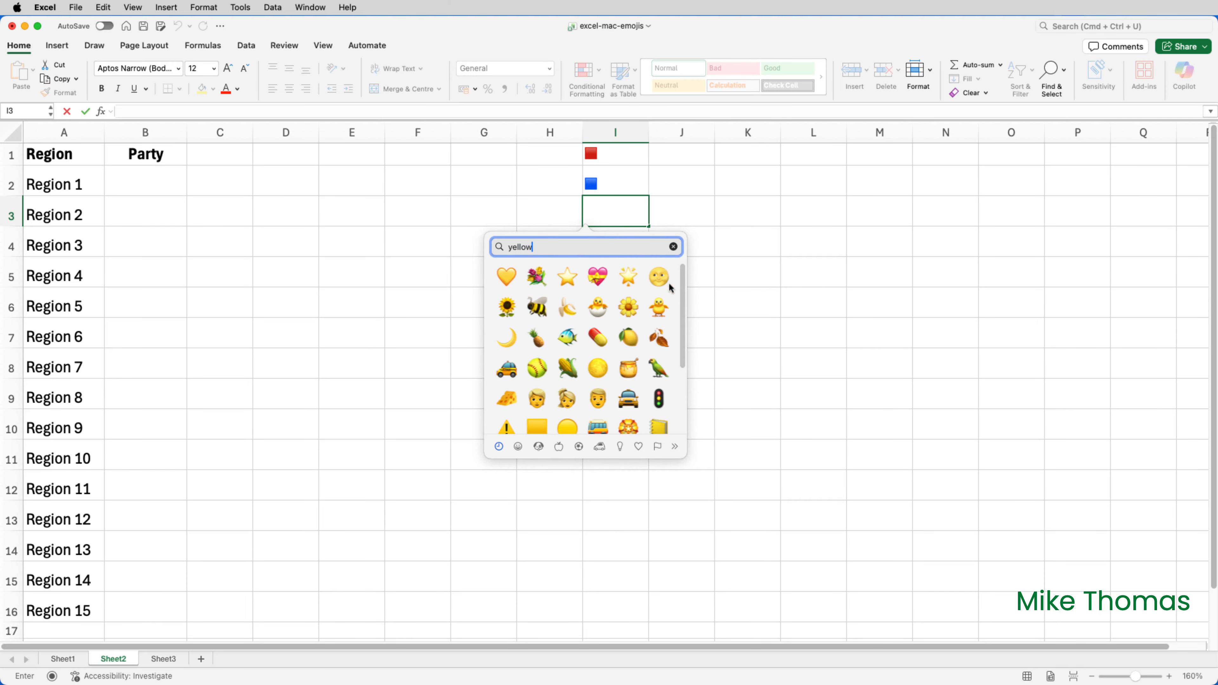
pyautogui.scroll(-2, 589, 388)
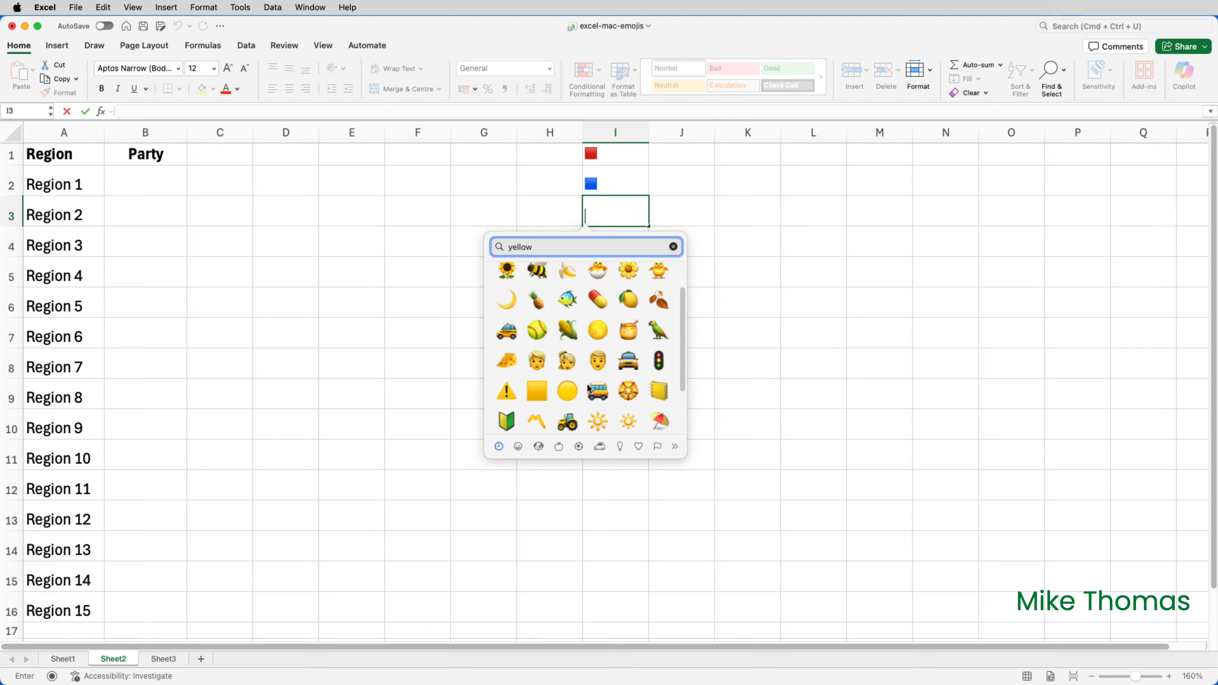
pyautogui.click(535, 390)
pyautogui.press('Return')
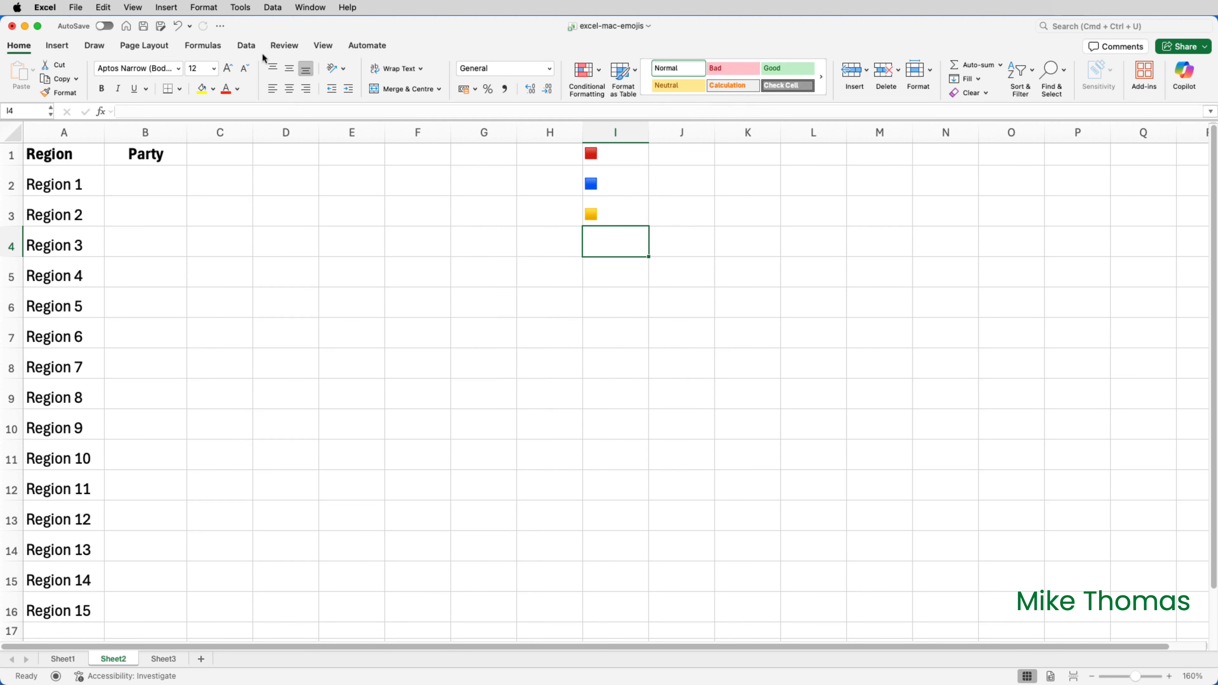
# Add a List data validation to the Party cells B2:B16, using =$I$1:$I$3 as the source
pyautogui.click(145, 195)
pyautogui.moveTo(145, 195); pyautogui.dragTo(168, 601)
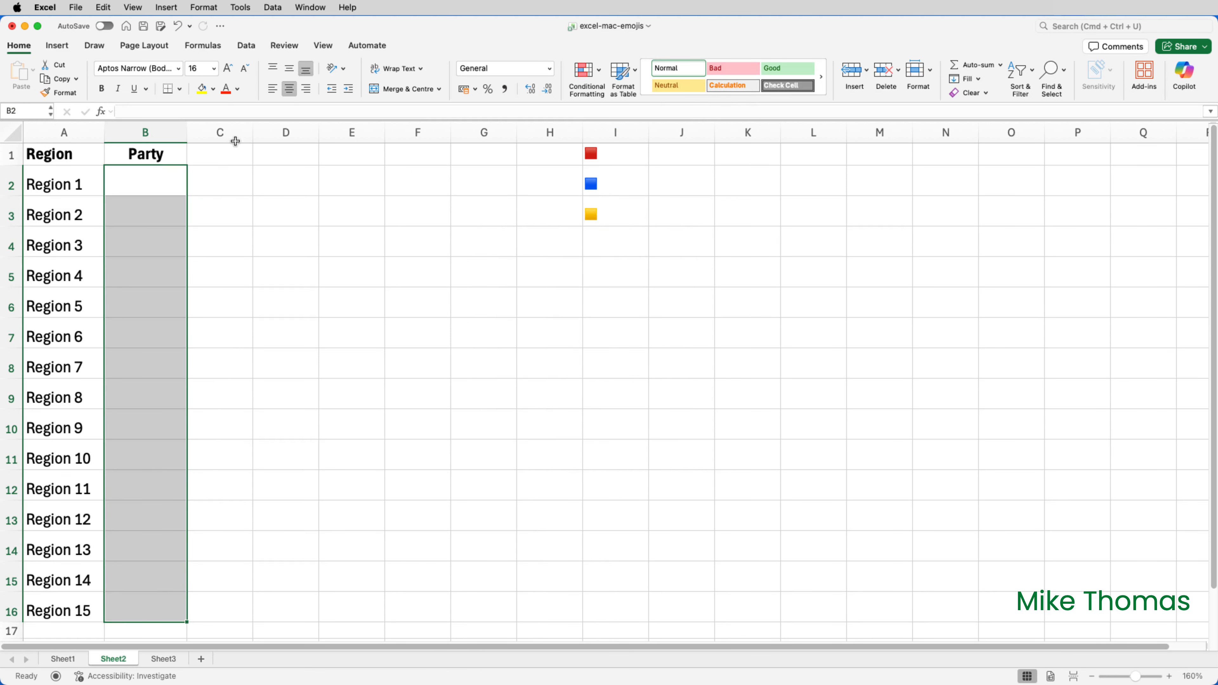
pyautogui.click(248, 48)
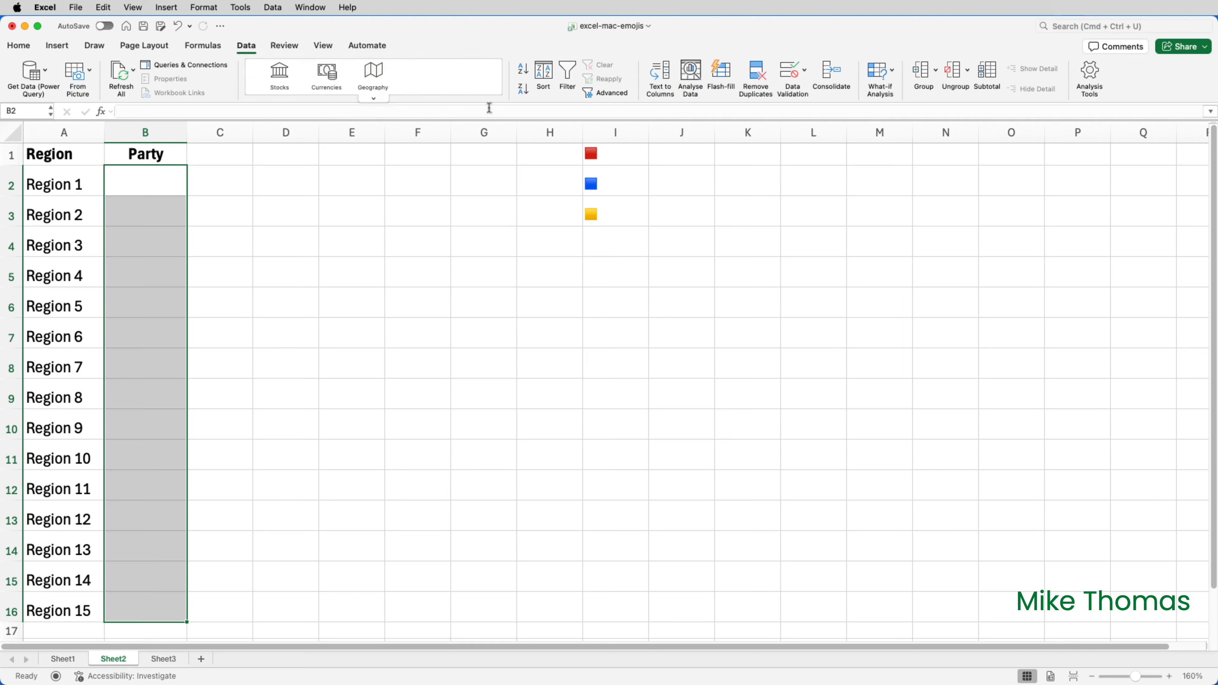
pyautogui.click(790, 72)
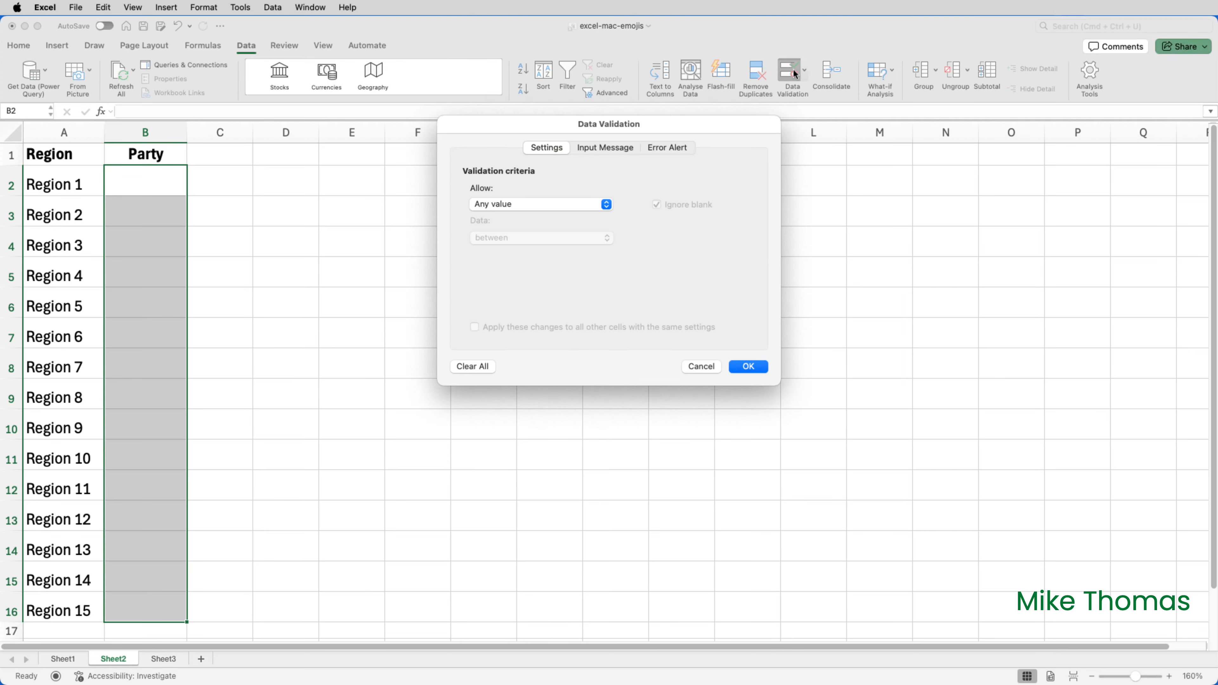
pyautogui.click(607, 204)
pyautogui.click(535, 247)
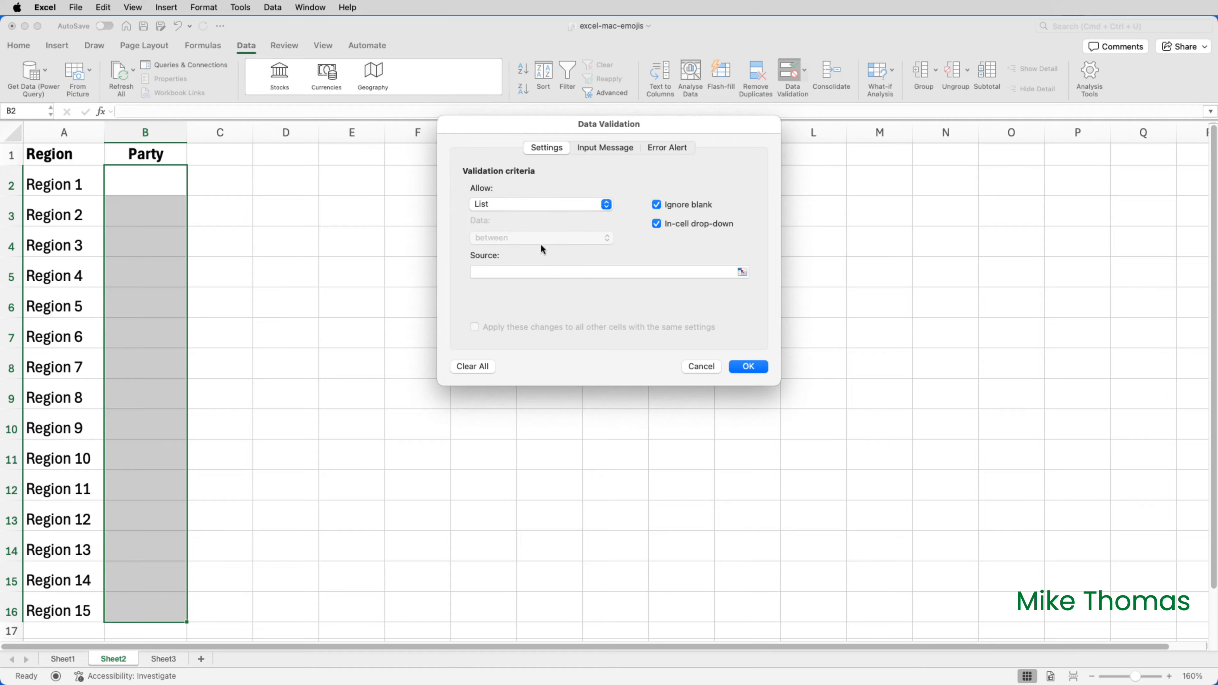
pyautogui.click(523, 270)
pyautogui.moveTo(551, 128); pyautogui.dragTo(646, 240)
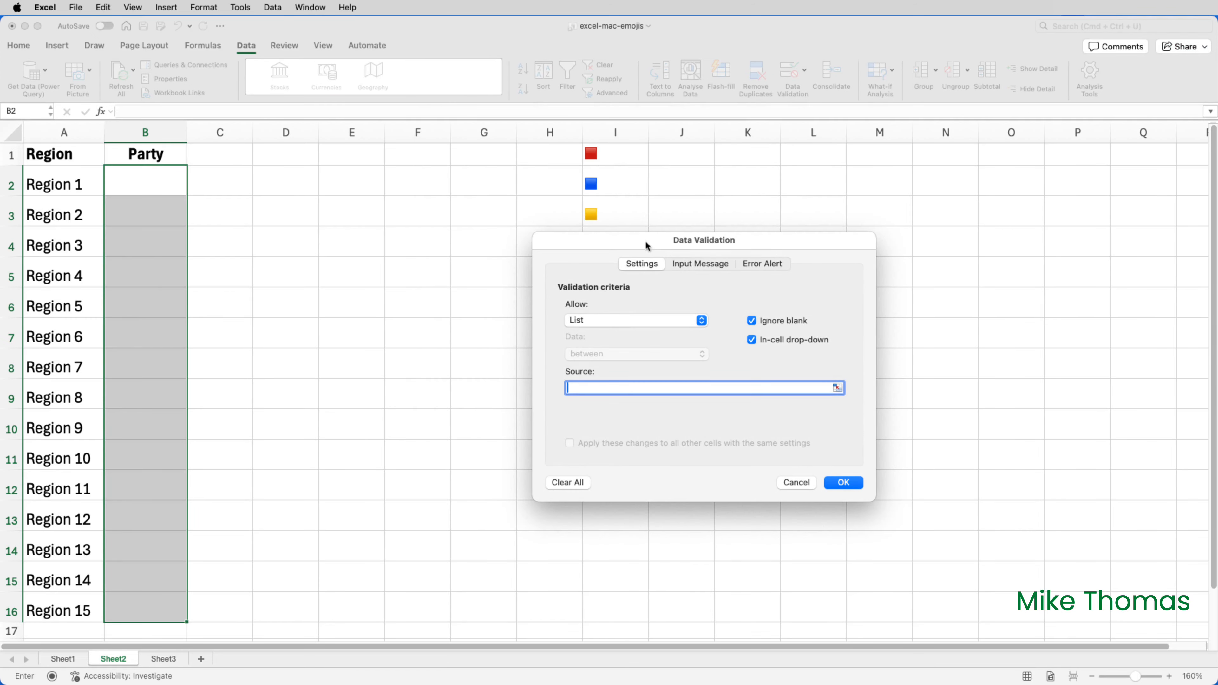
pyautogui.click(607, 161)
pyautogui.moveTo(612, 175); pyautogui.dragTo(617, 212)
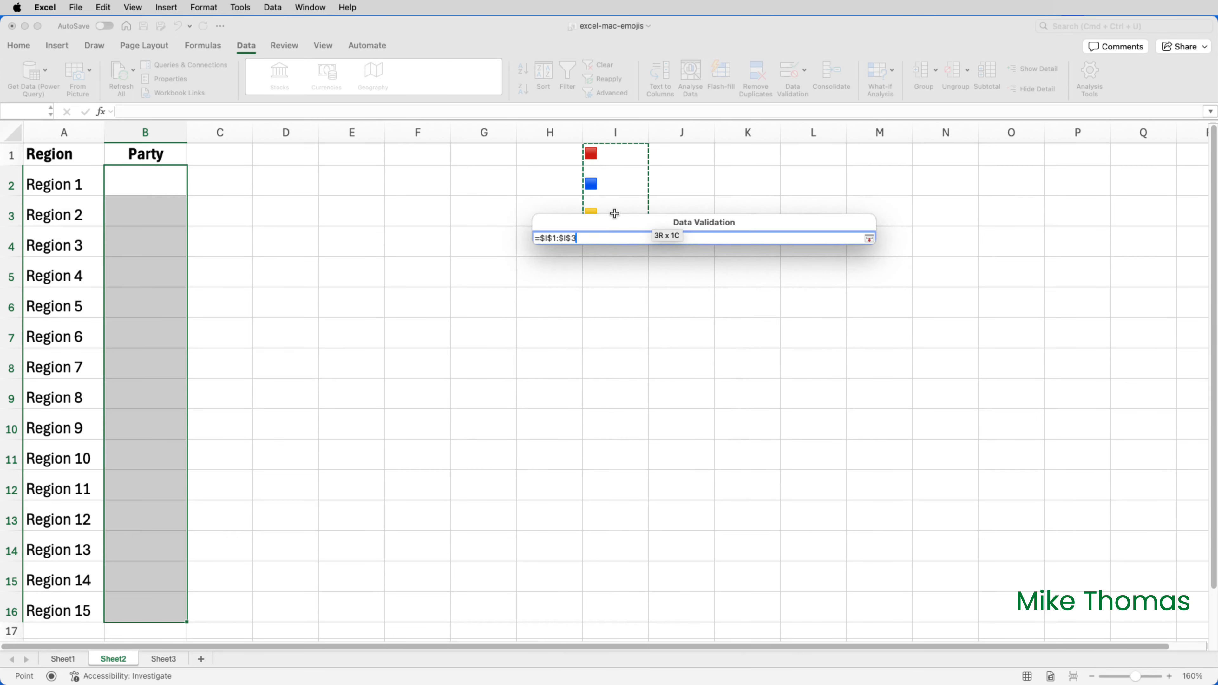
pyautogui.click(846, 485)
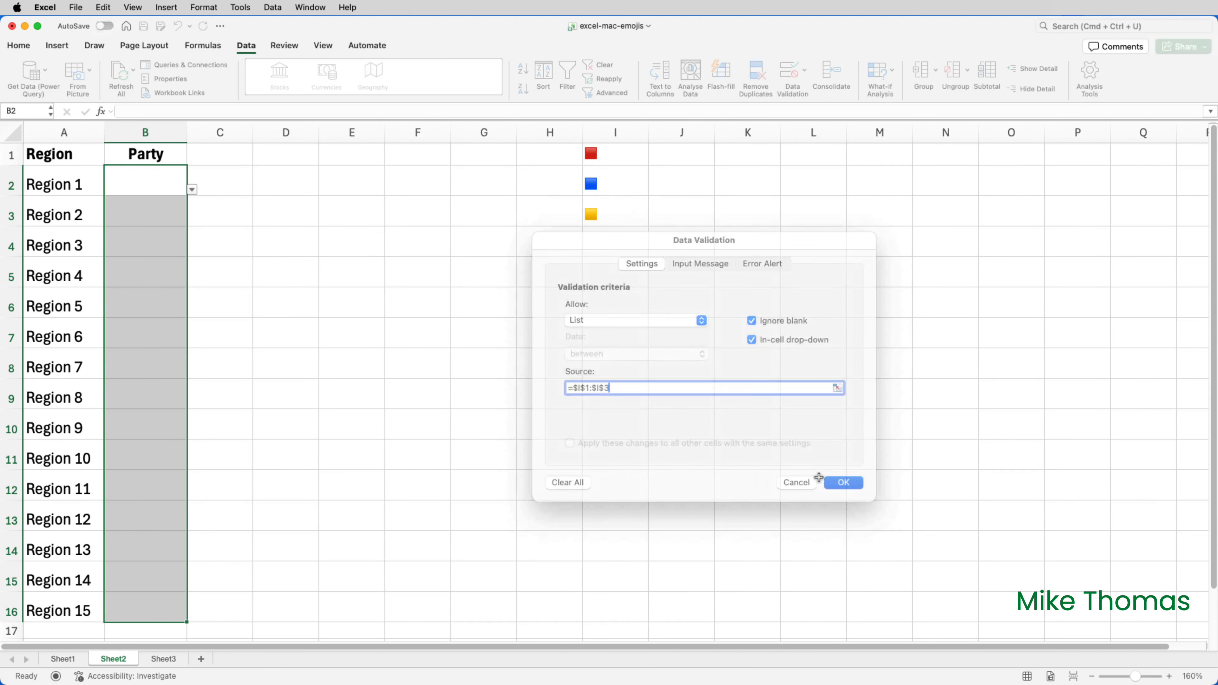
# Choose the red square as the party for Region 1 and the blue square for Region 2 and Region 3
pyautogui.click(192, 191)
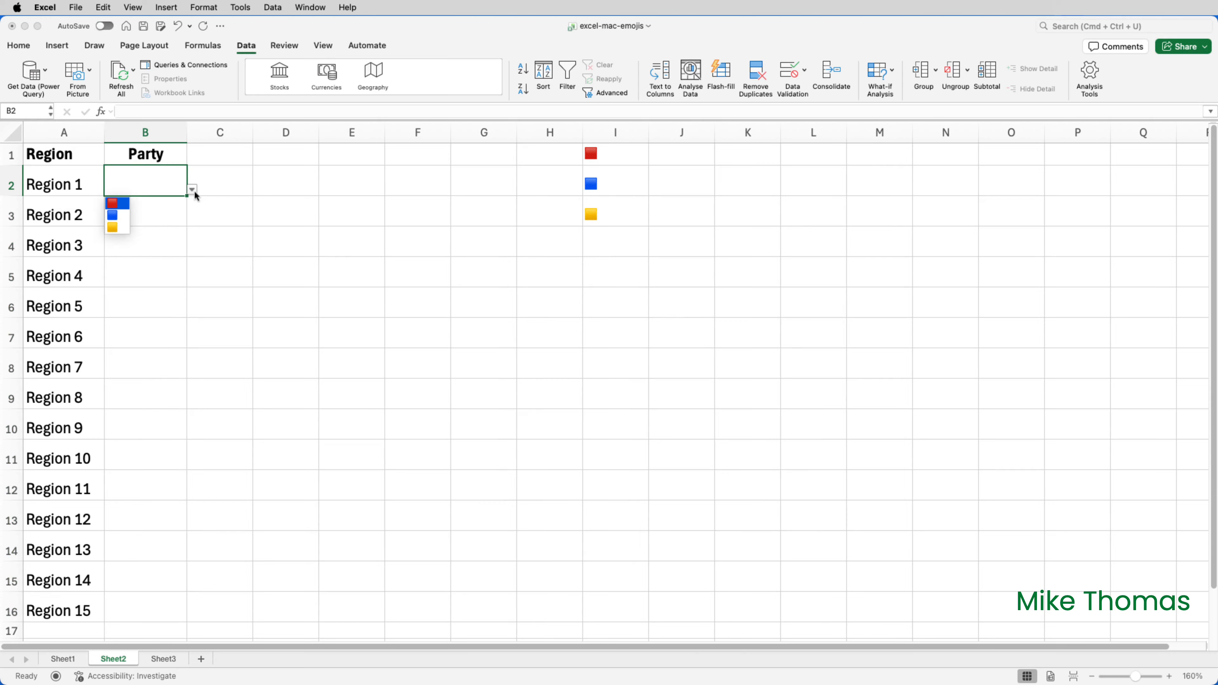
pyautogui.click(115, 205)
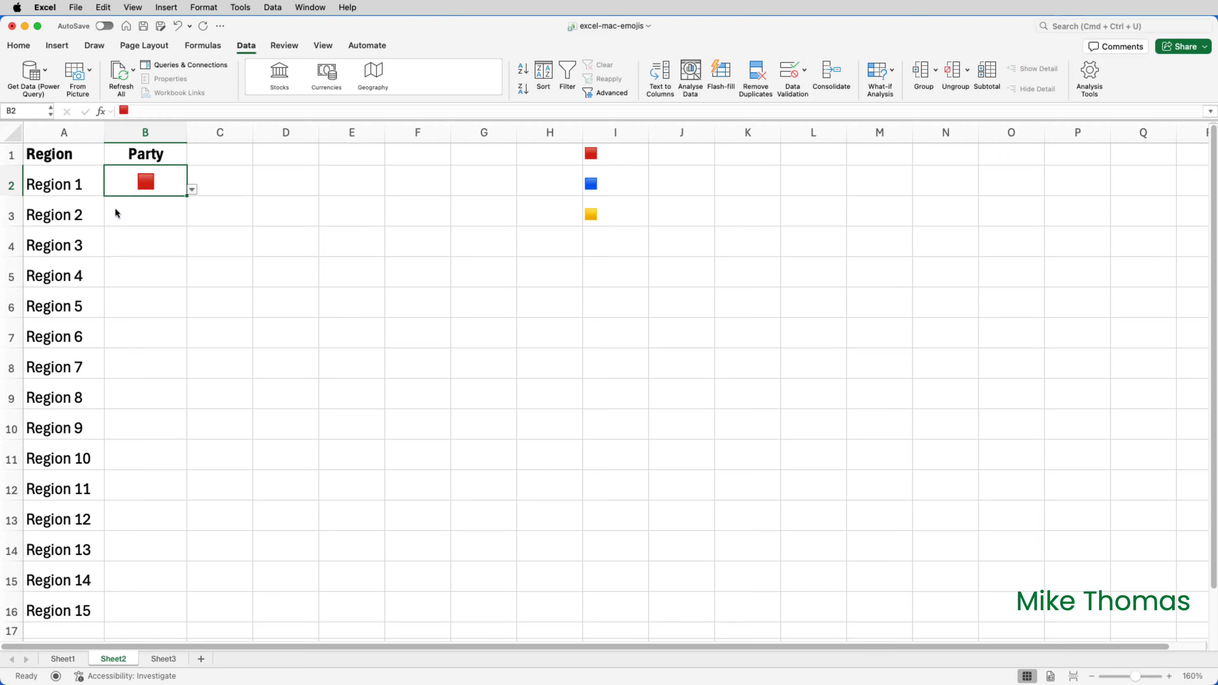
pyautogui.click(159, 213)
pyautogui.click(192, 220)
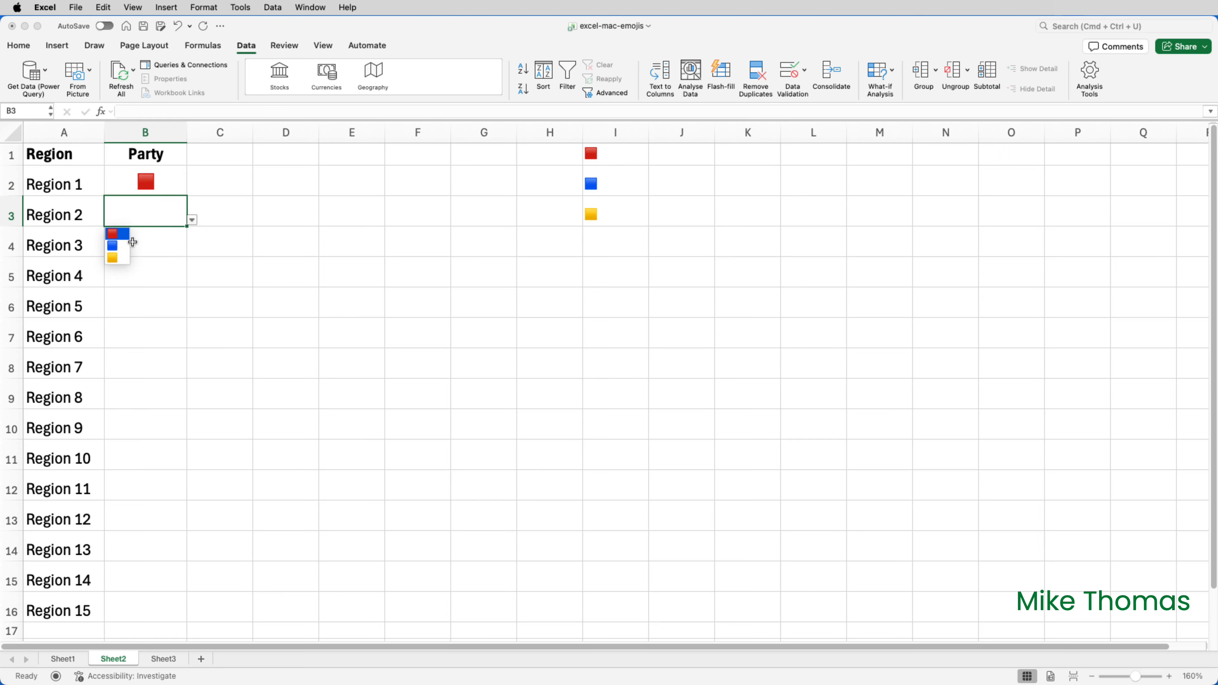
pyautogui.click(127, 251)
pyautogui.click(178, 245)
pyautogui.click(192, 250)
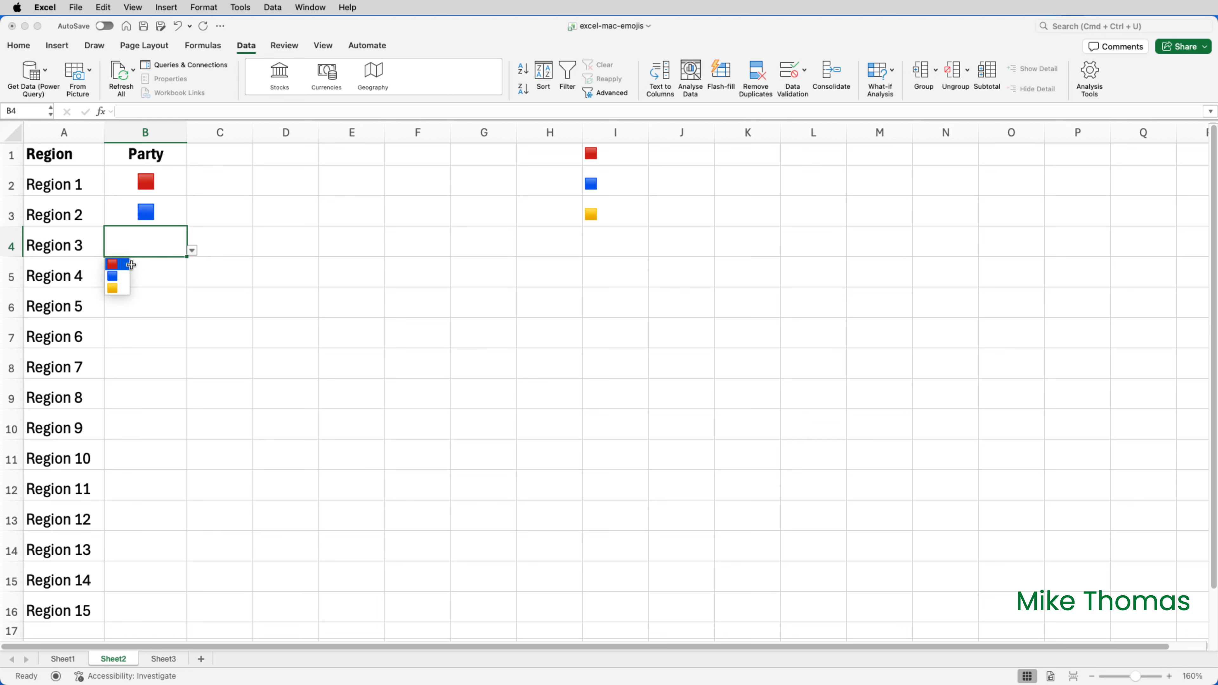
pyautogui.click(119, 281)
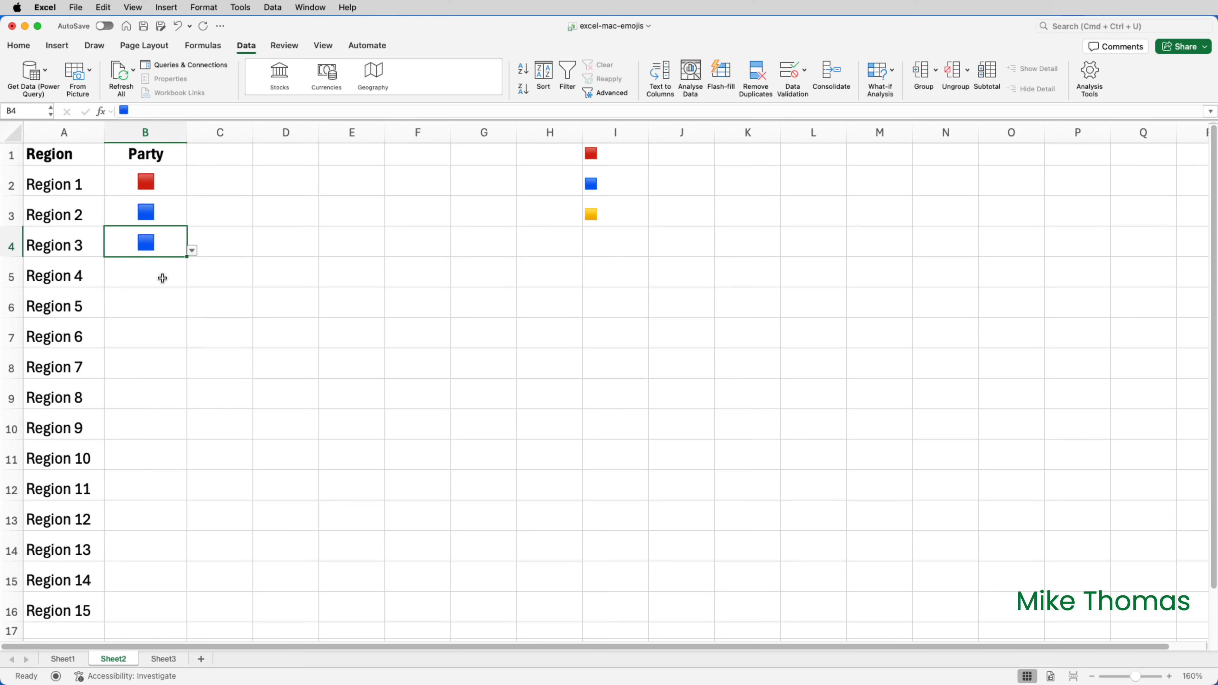
pyautogui.click(165, 183)
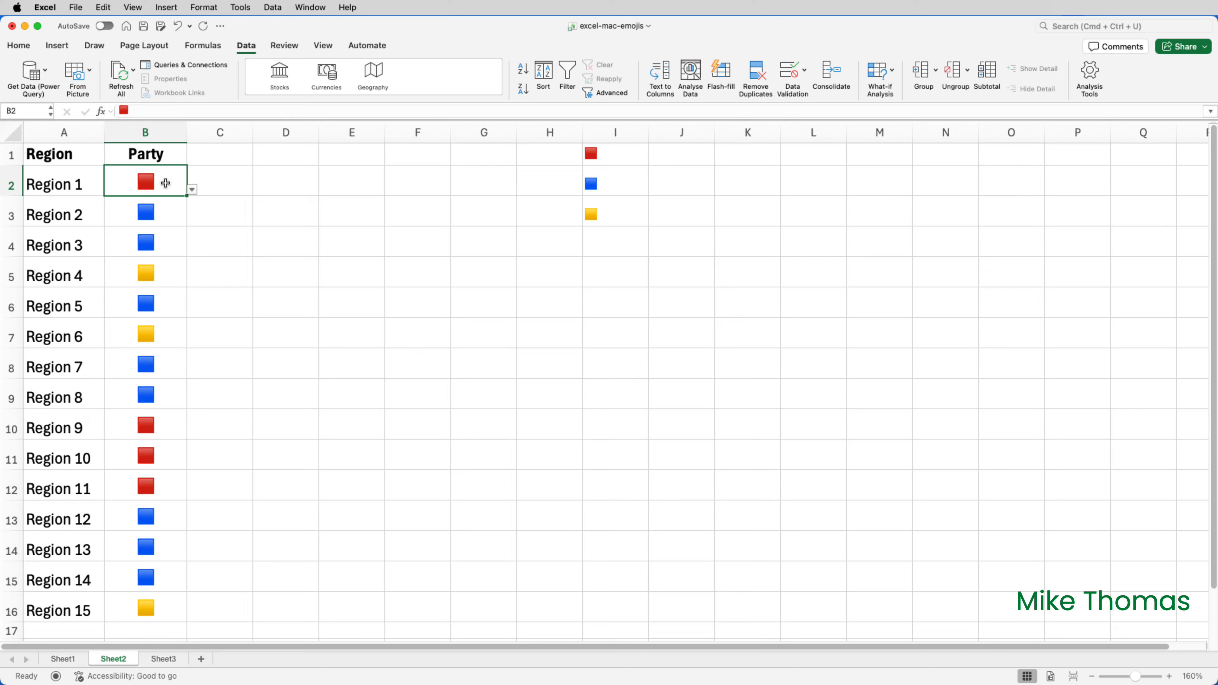
# Enter the formula =COUNTIFS($B$2:$B$16,I1) in cell J1 to count the red squares in the Party column
pyautogui.click(686, 157)
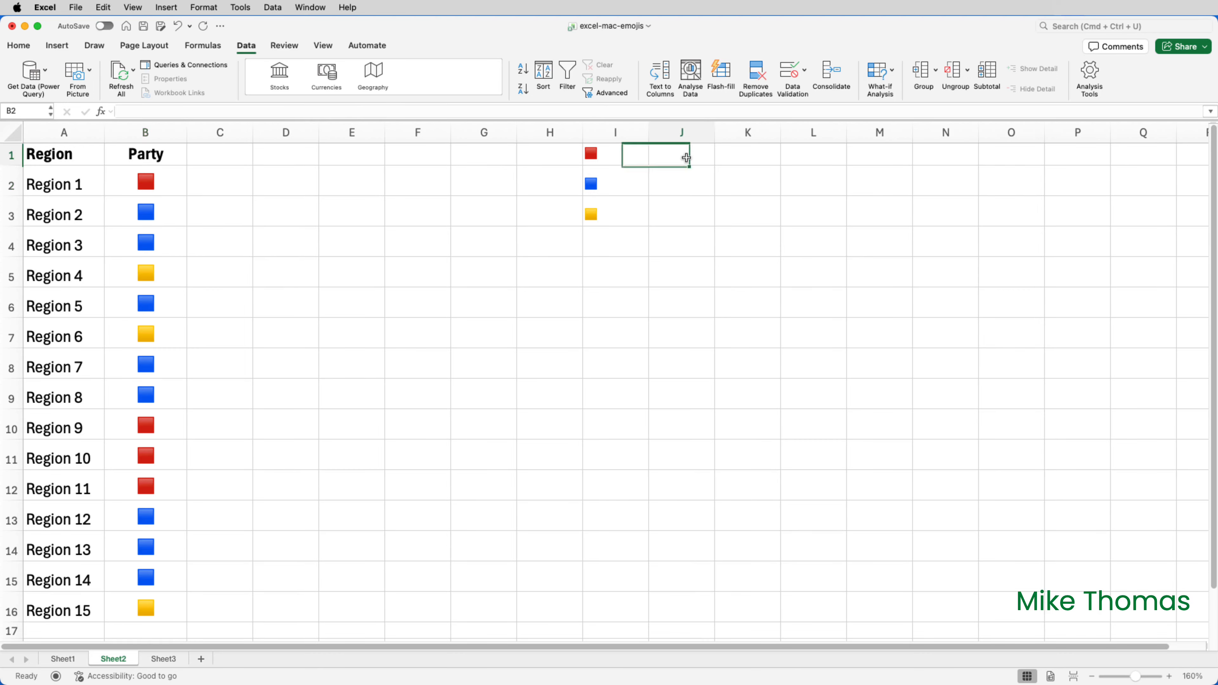
pyautogui.write('=COUNTIFS')
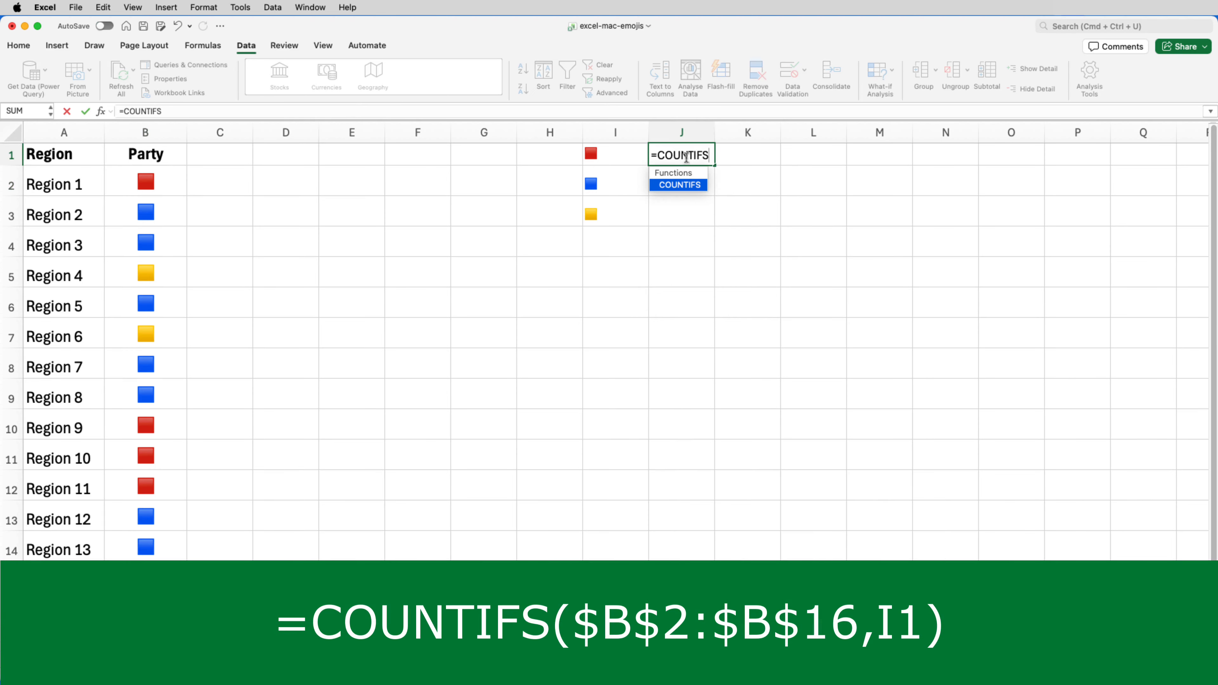
pyautogui.write('(')
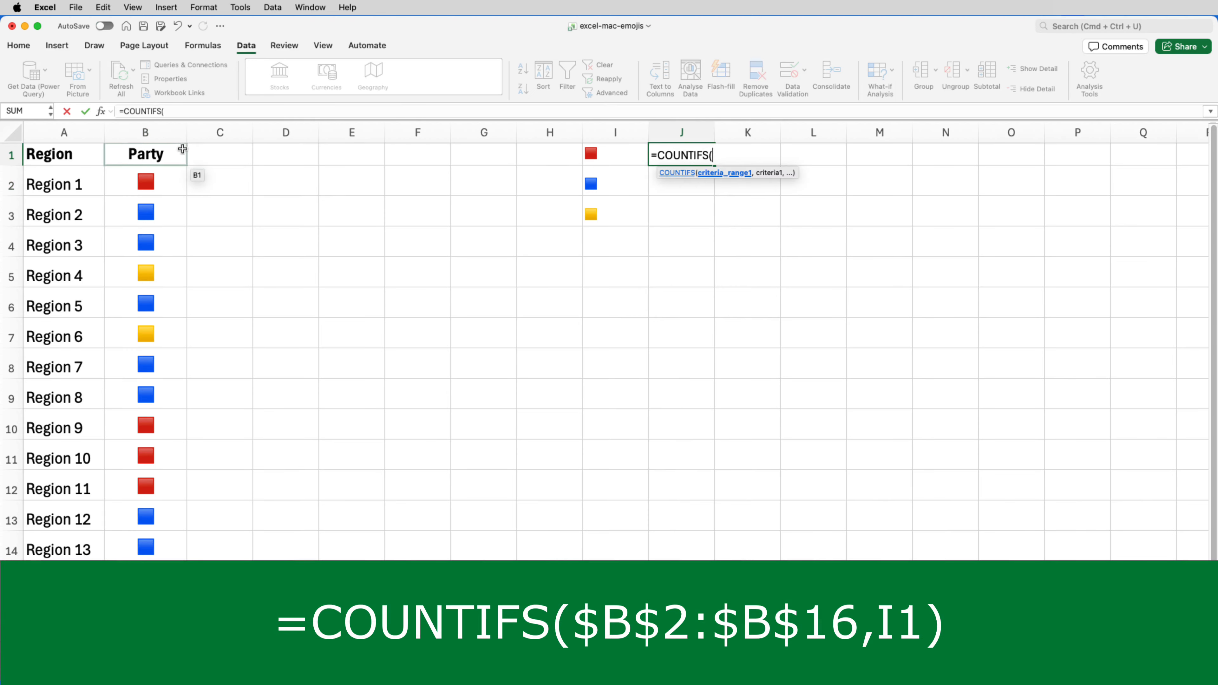
pyautogui.moveTo(163, 184); pyautogui.dragTo(149, 610)
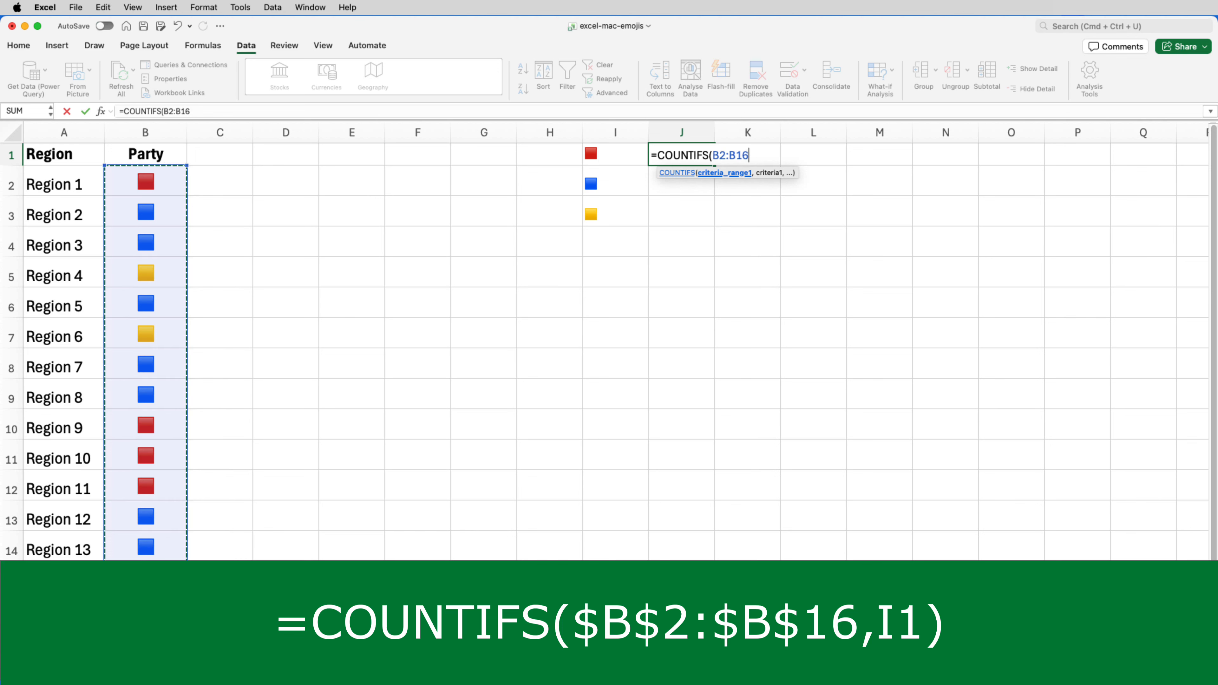
pyautogui.press('F4')
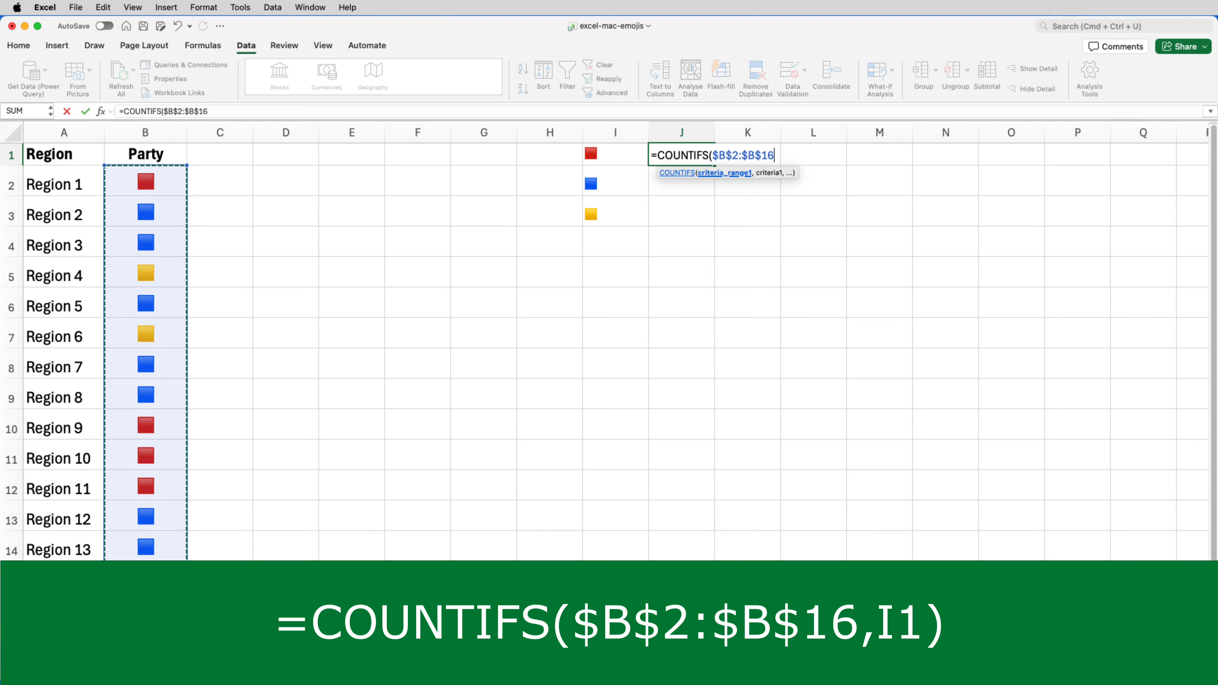
pyautogui.write(',')
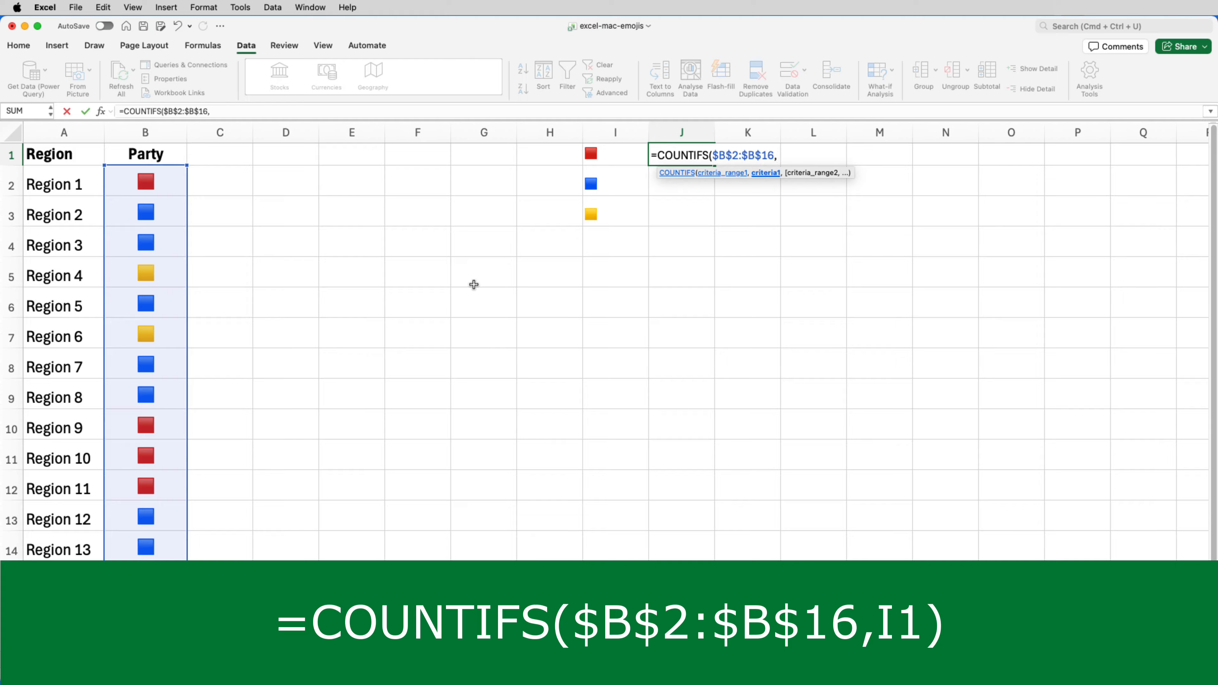
pyautogui.click(616, 155)
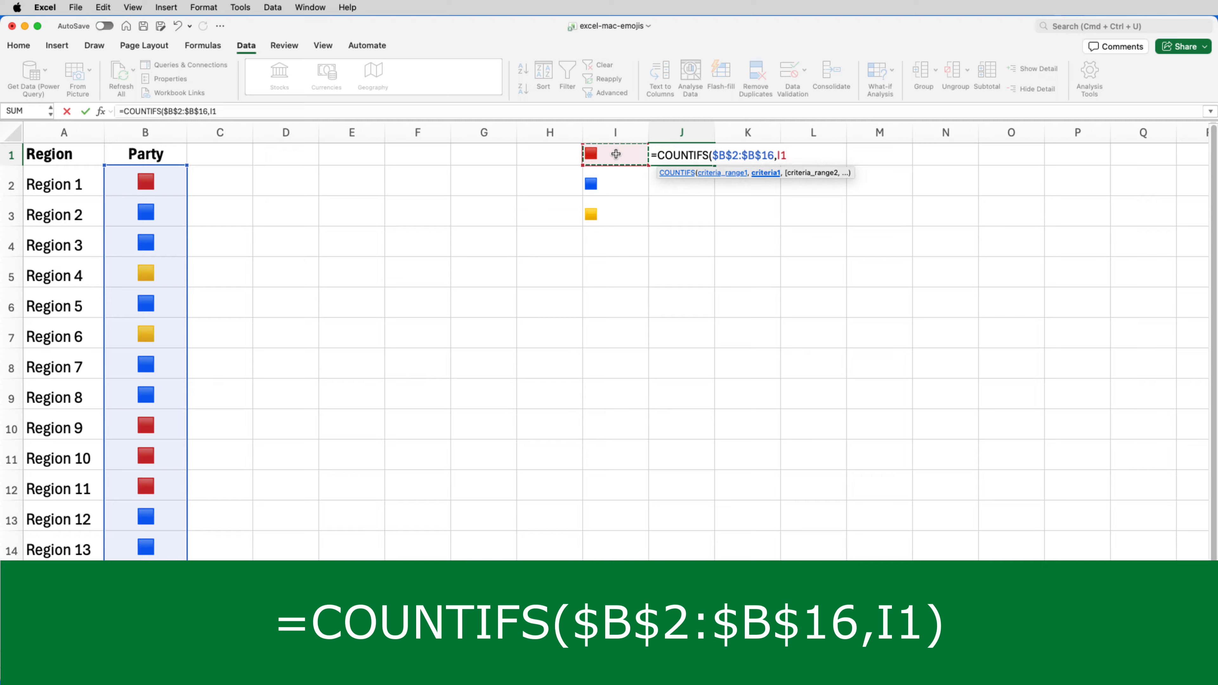
pyautogui.write(')')
pyautogui.press('Return')
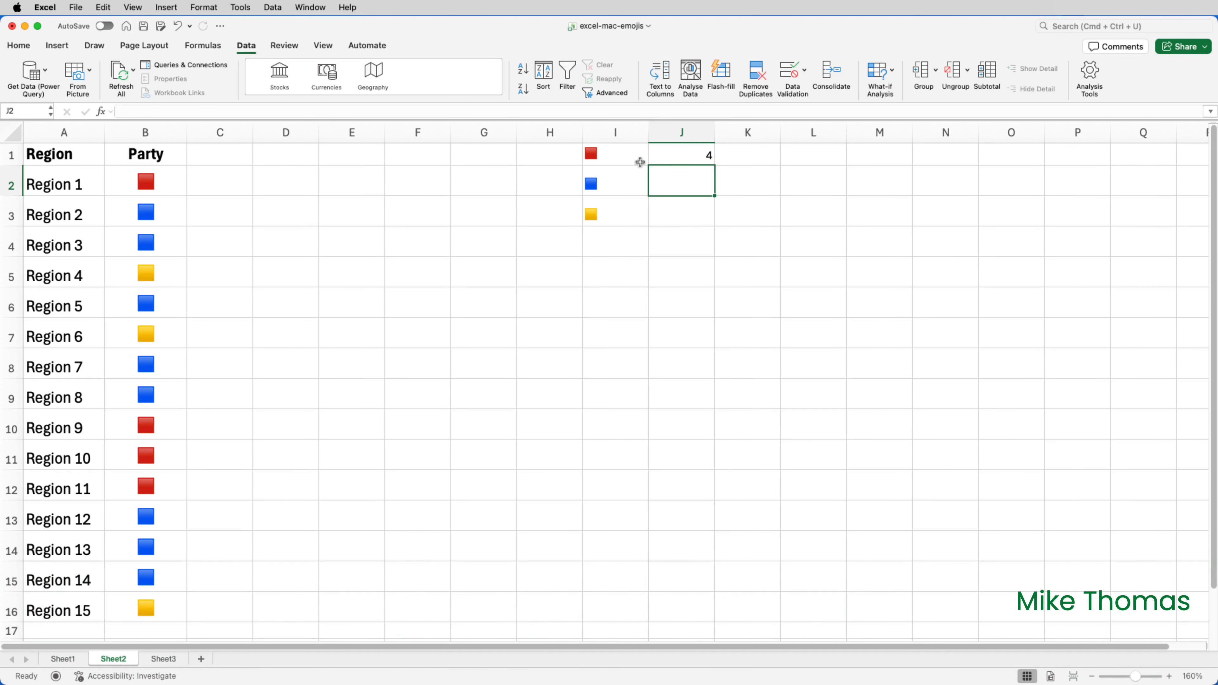
# Fill the COUNTIFS formula from J1 down to J3 for the blue and yellow squares
pyautogui.click(703, 154)
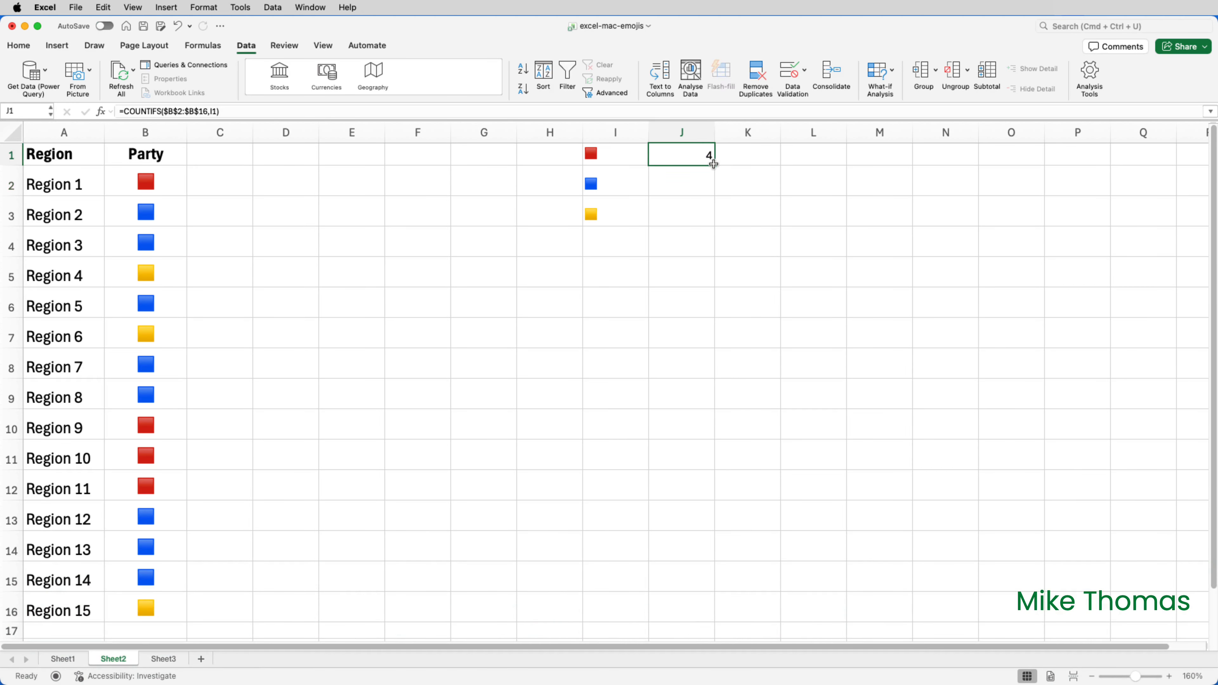
pyautogui.moveTo(716, 165); pyautogui.dragTo(716, 224)
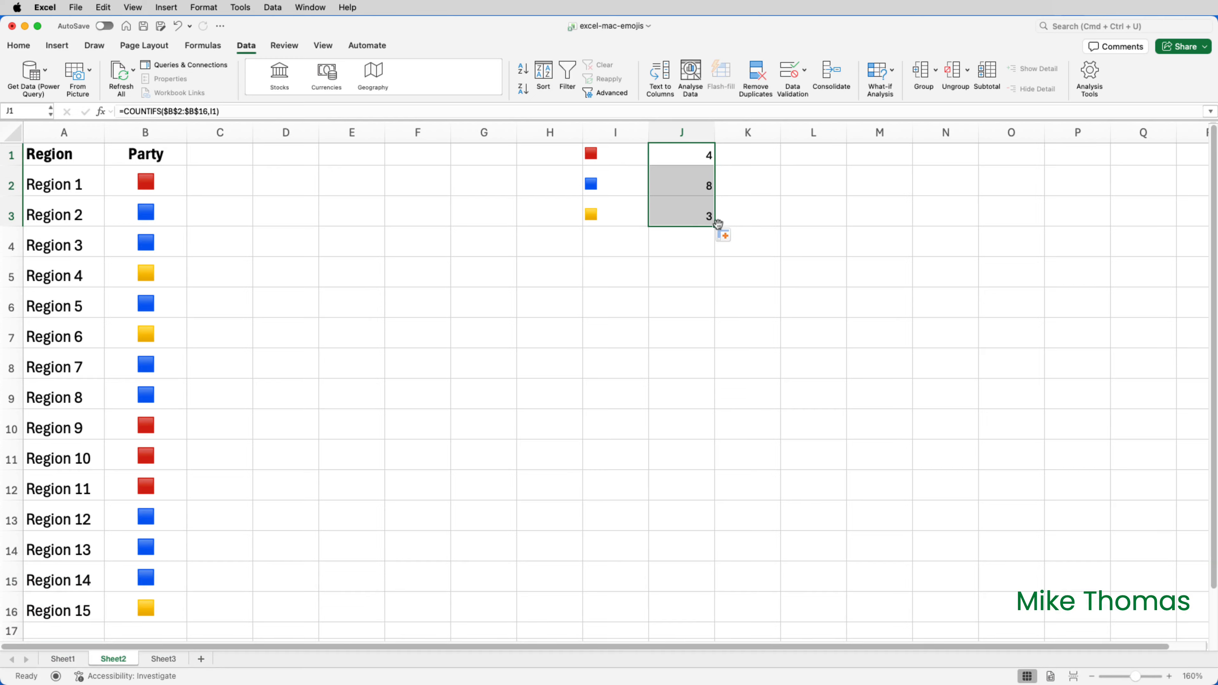
pyautogui.click(695, 267)
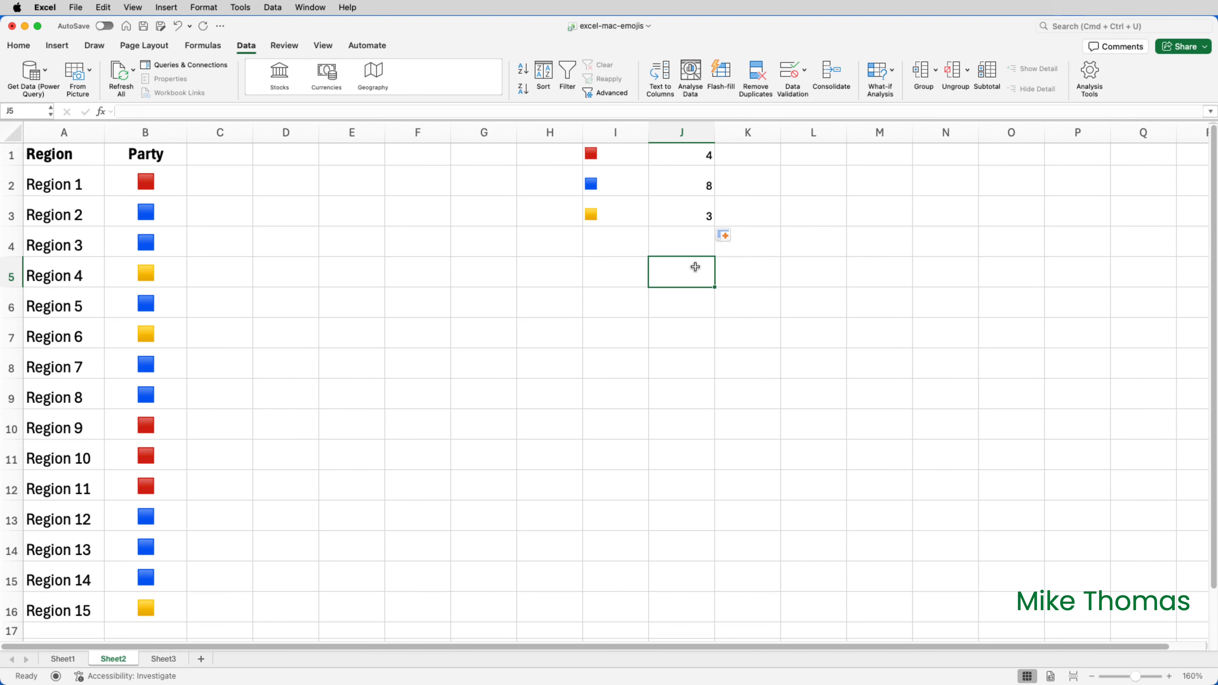
# Switch to Sheet3 and select the flavour emojis in cells A2:A5
pyautogui.click(164, 659)
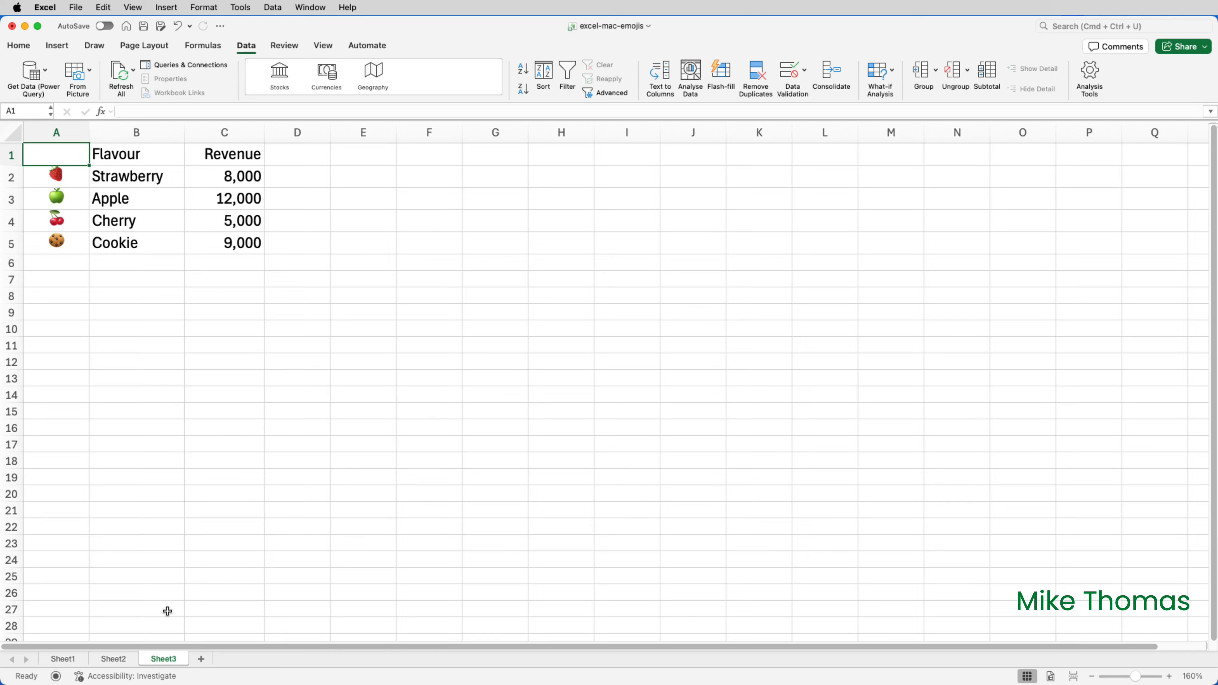
pyautogui.click(65, 177)
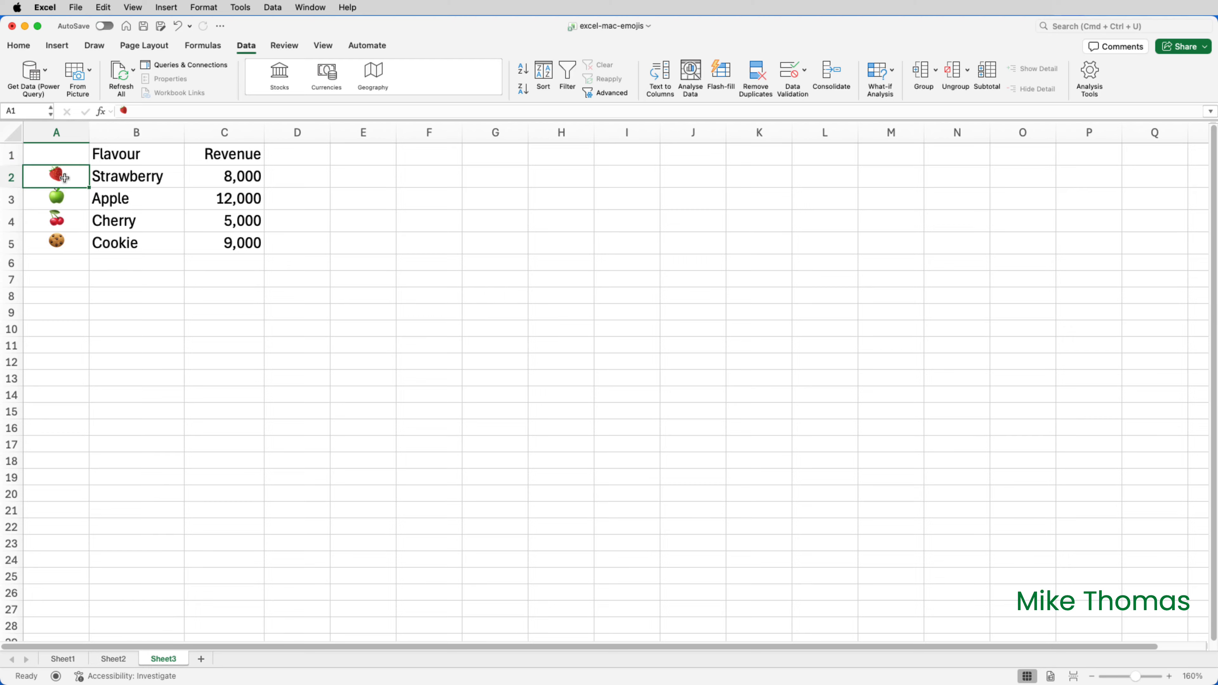
pyautogui.moveTo(65, 178); pyautogui.dragTo(63, 247)
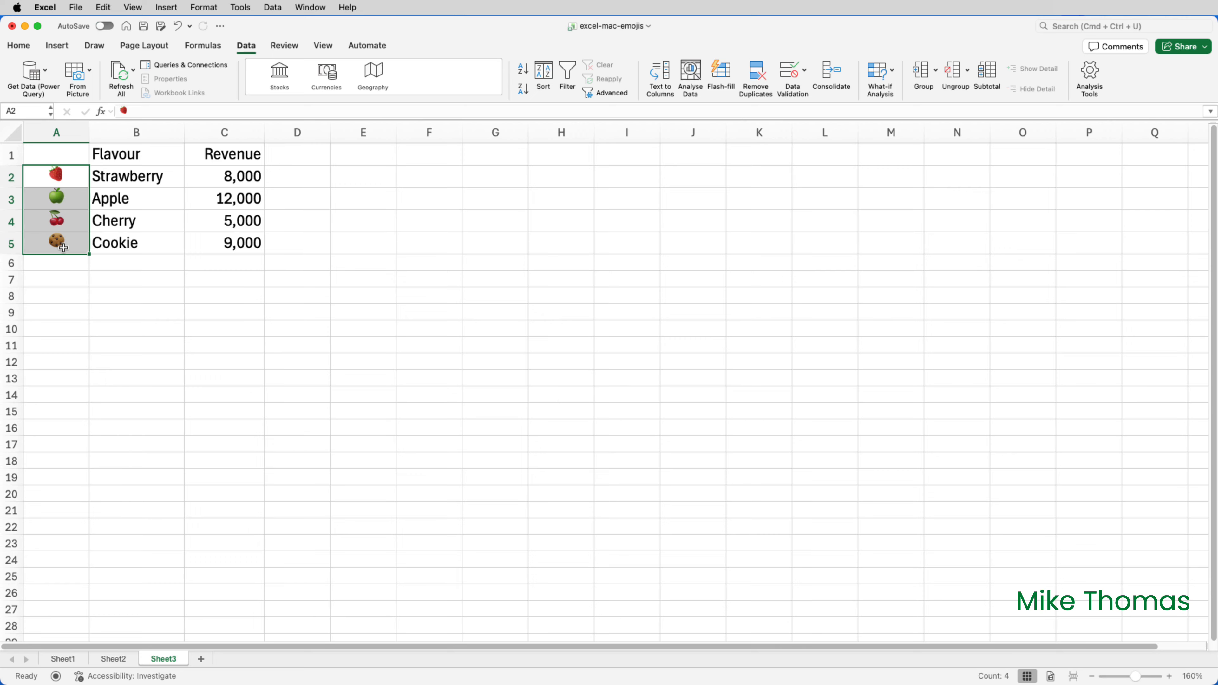
# Add the revenue values C2:C5 to the emoji selection and insert a 2D clustered column chart from both ranges
pyautogui.moveTo(255, 179); pyautogui.dragTo(248, 236)
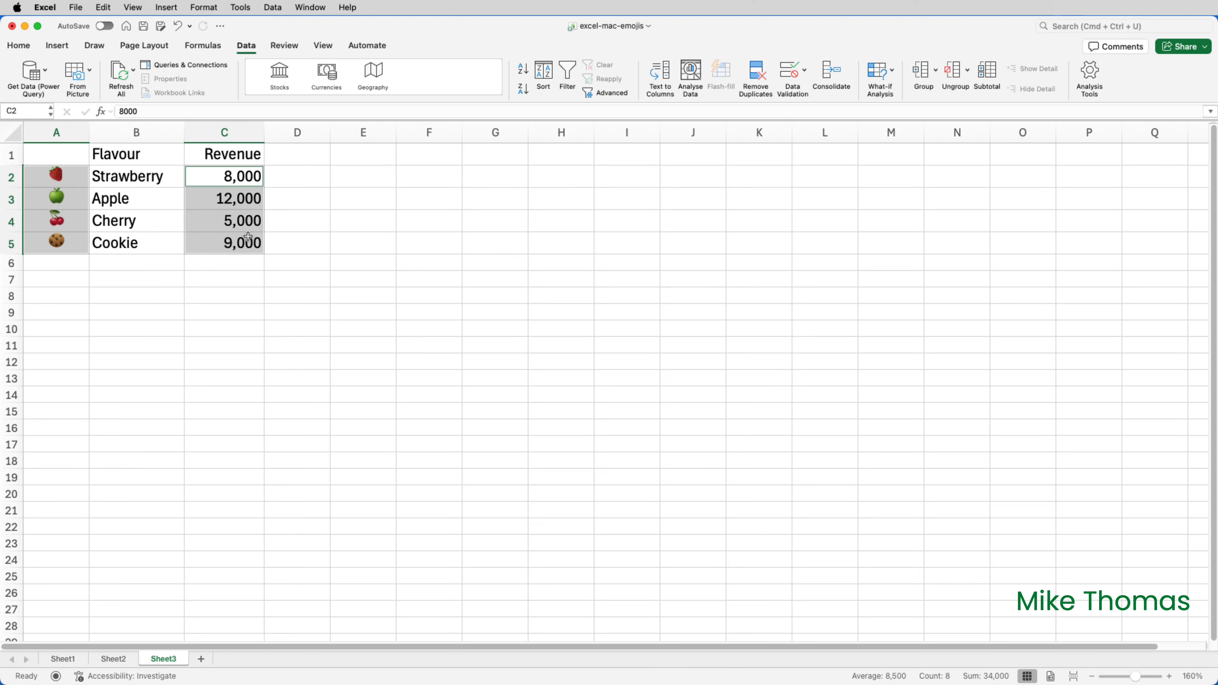
pyautogui.click(67, 51)
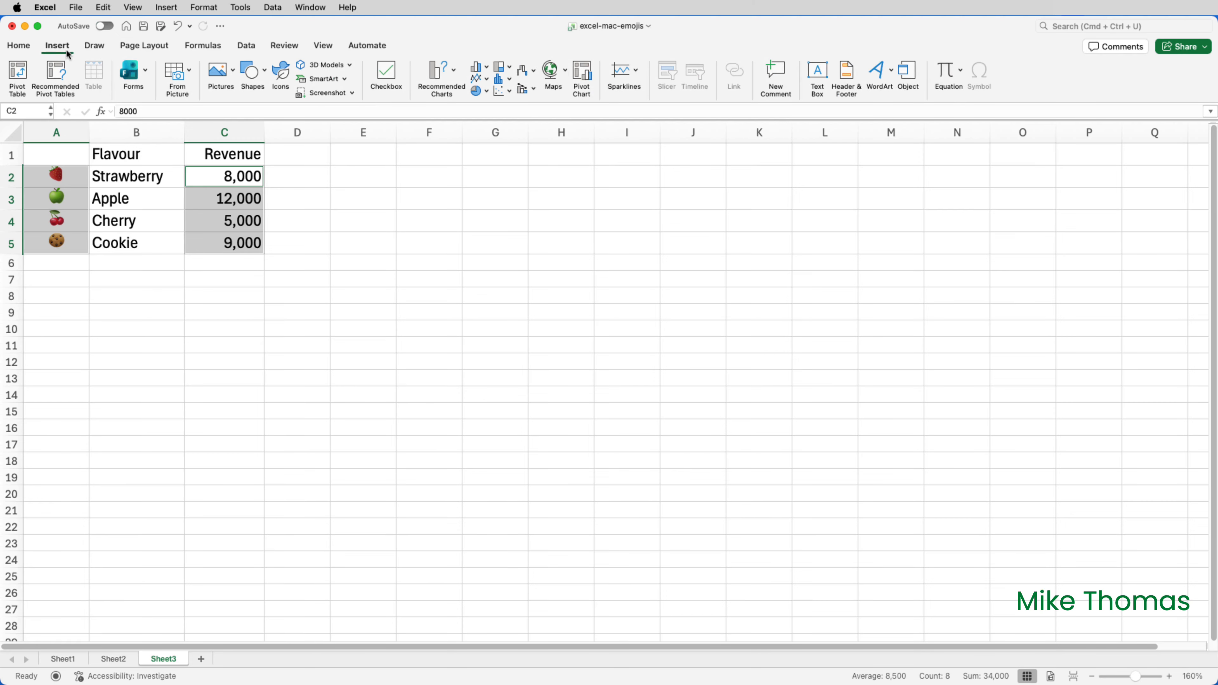
pyautogui.click(486, 70)
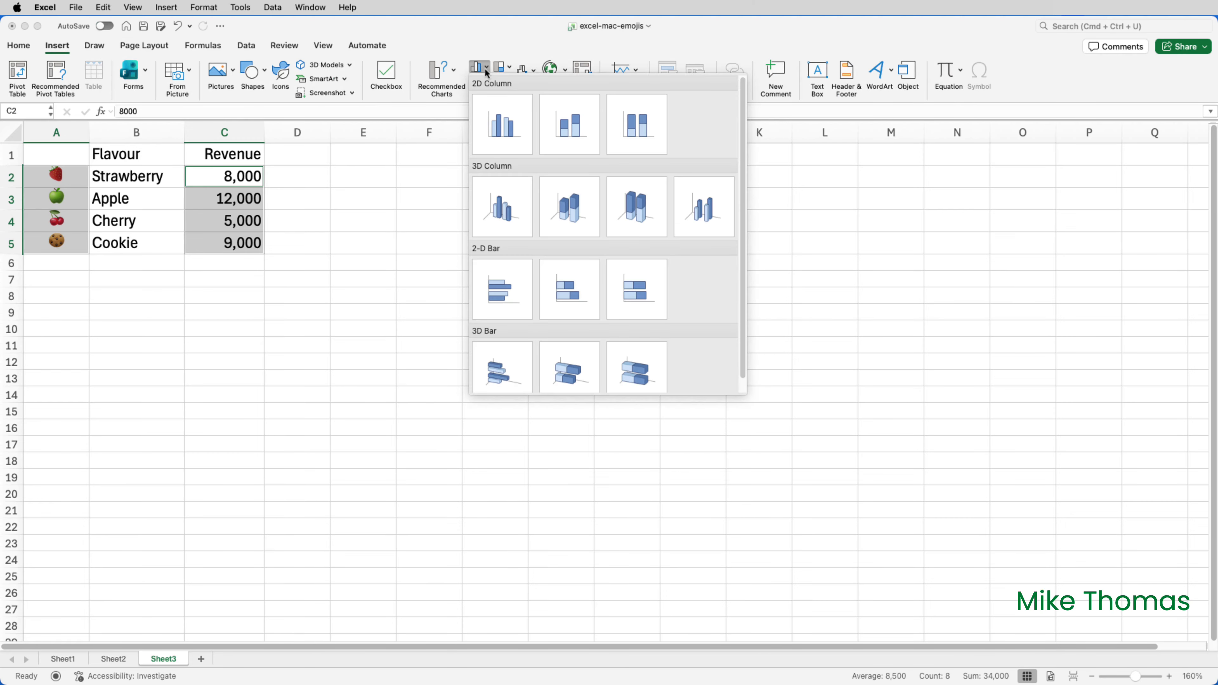
pyautogui.click(498, 110)
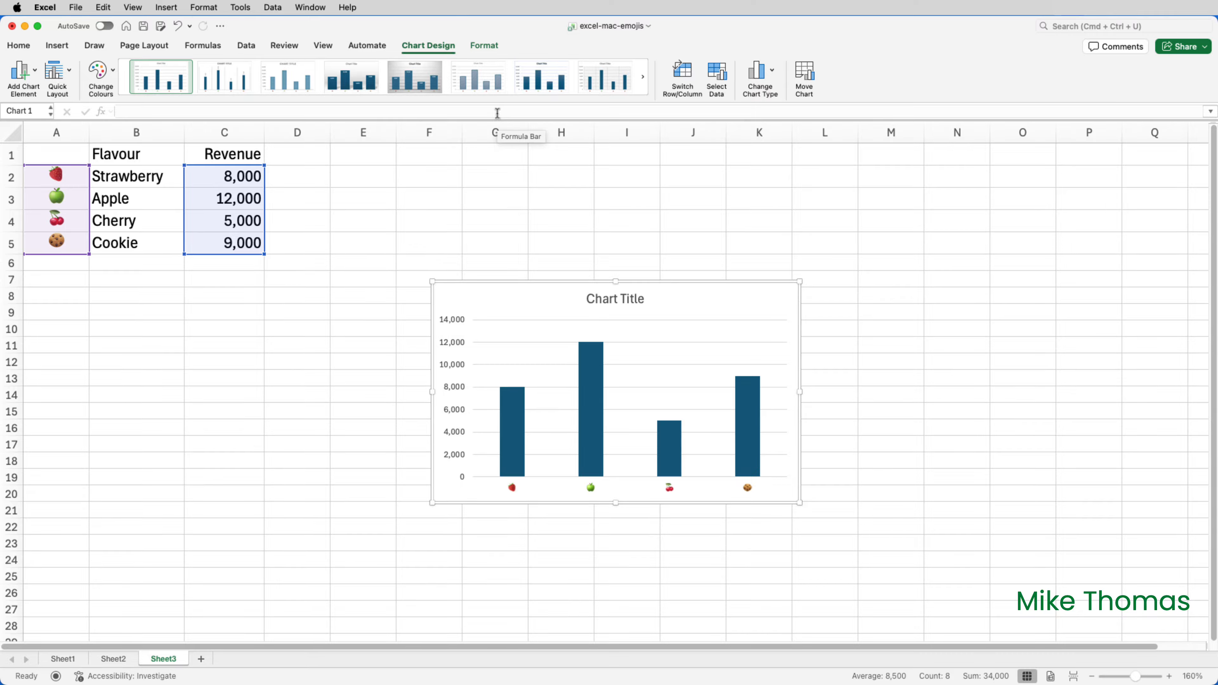
# Replace the column chart's title with "Sales of Ice Cream"
pyautogui.click(602, 300)
pyautogui.click(602, 299)
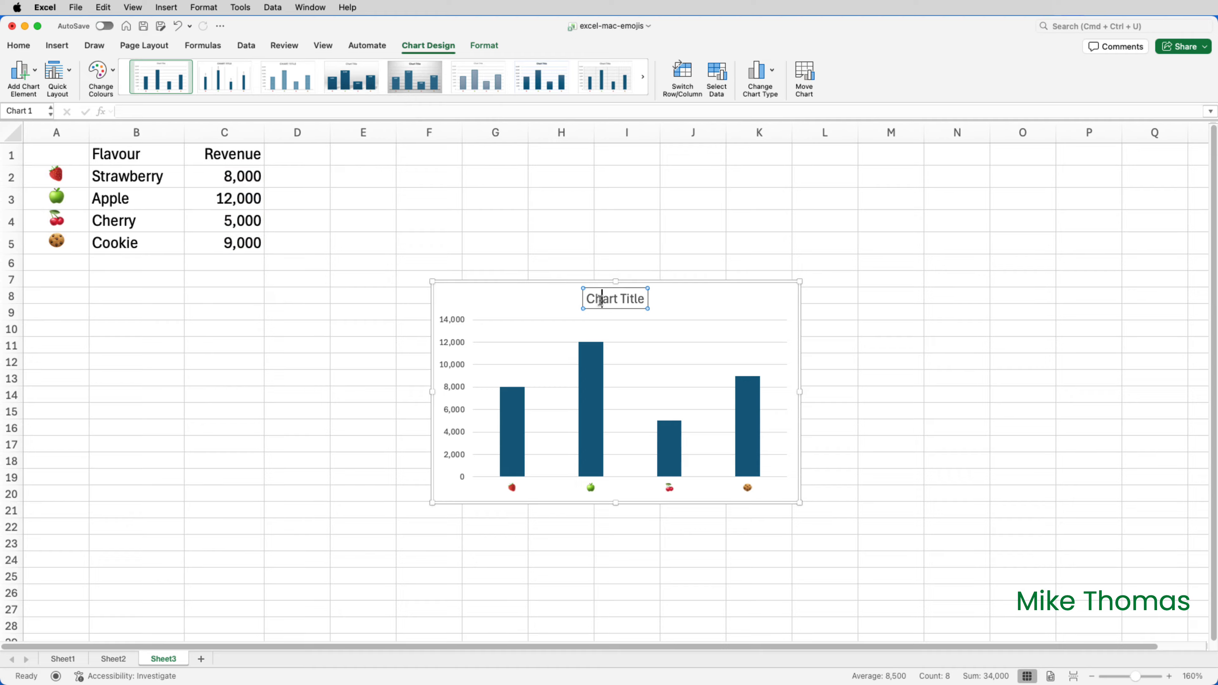
pyautogui.doubleClick(602, 300)
pyautogui.tripleClick(601, 300)
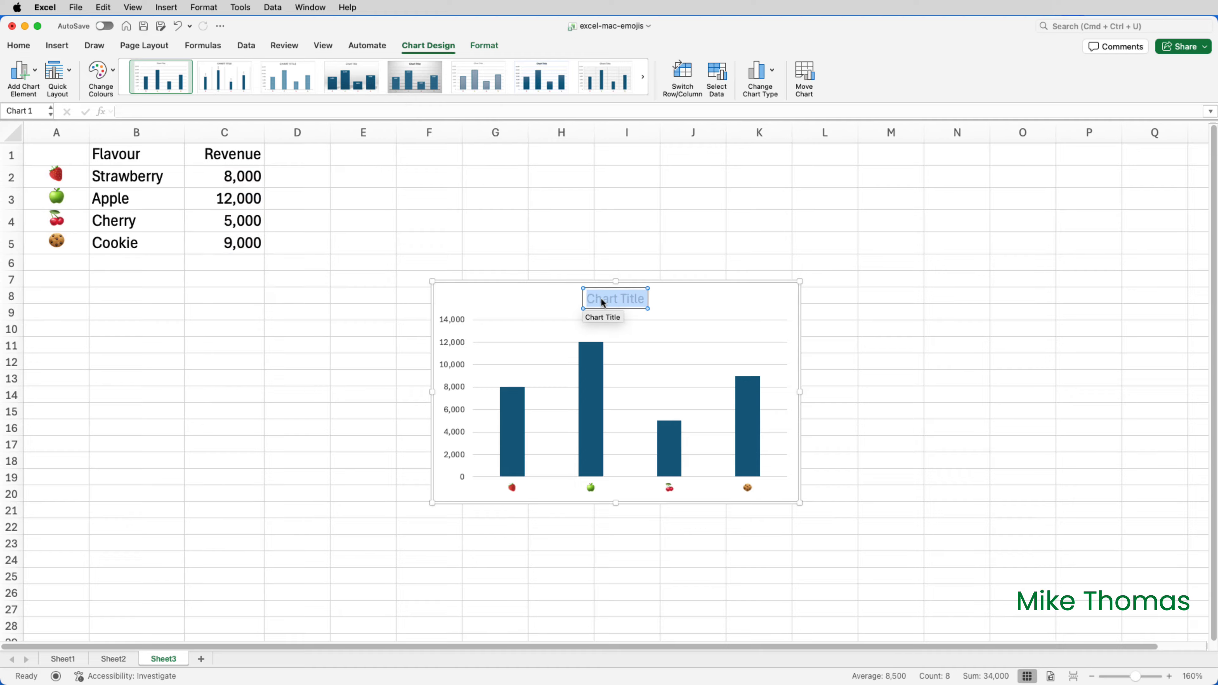
pyautogui.write('Sales of Ice')
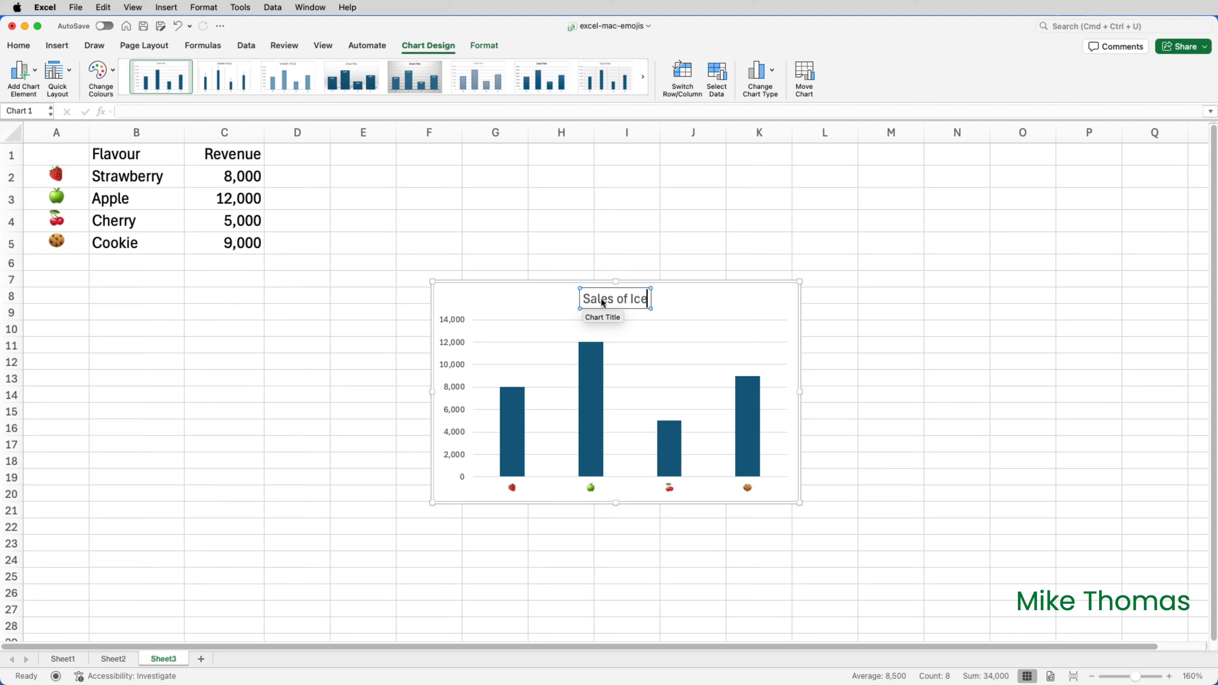
pyautogui.write(' Cream')
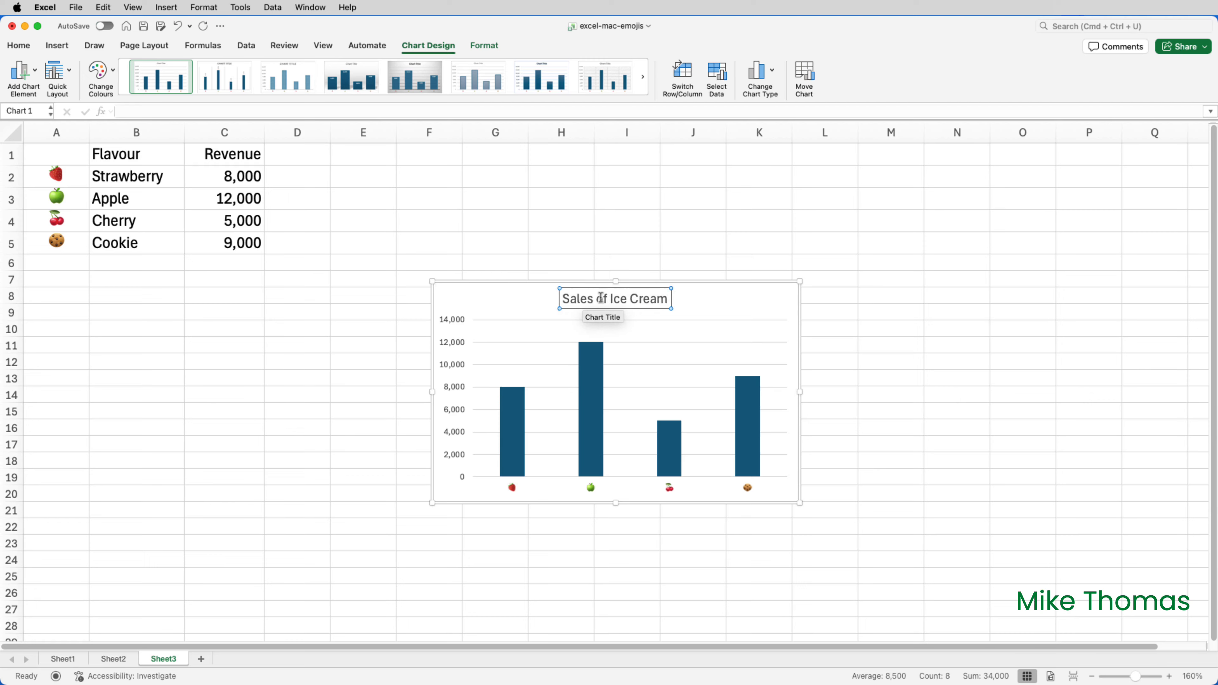
# Enlarge the emoji labels on the chart's horizontal axis to font size 20 and deselect the chart
pyautogui.click(591, 493)
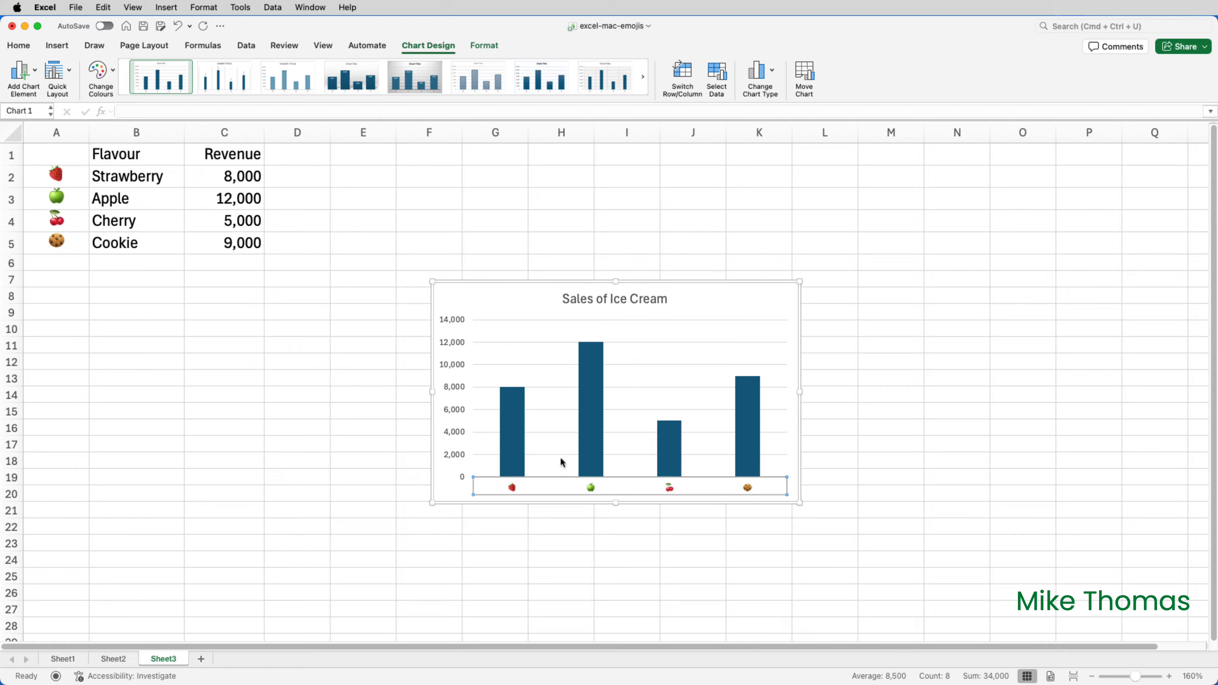
pyautogui.click(18, 45)
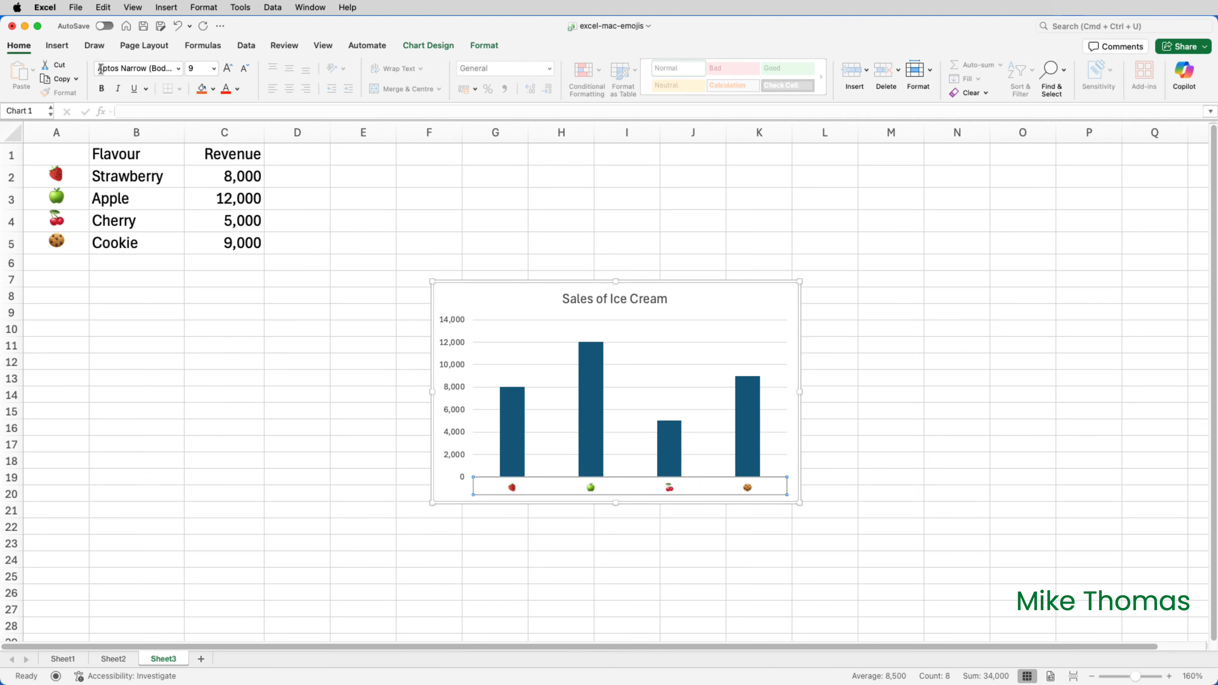
pyautogui.click(214, 69)
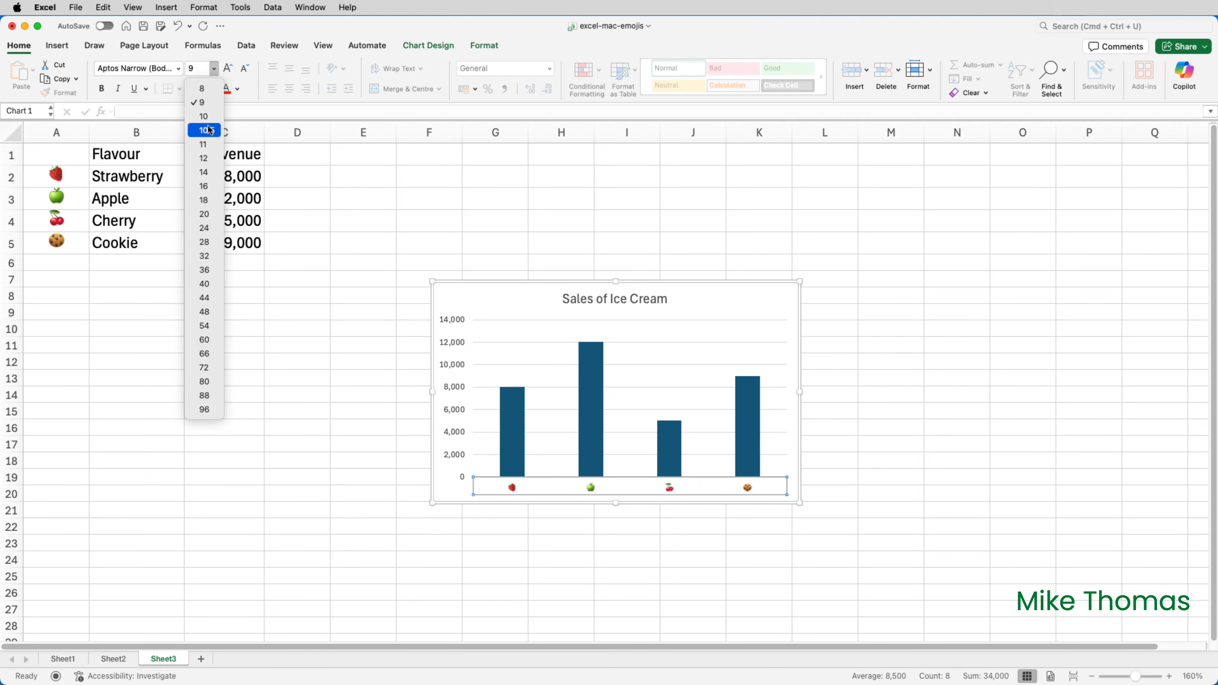
pyautogui.click(208, 219)
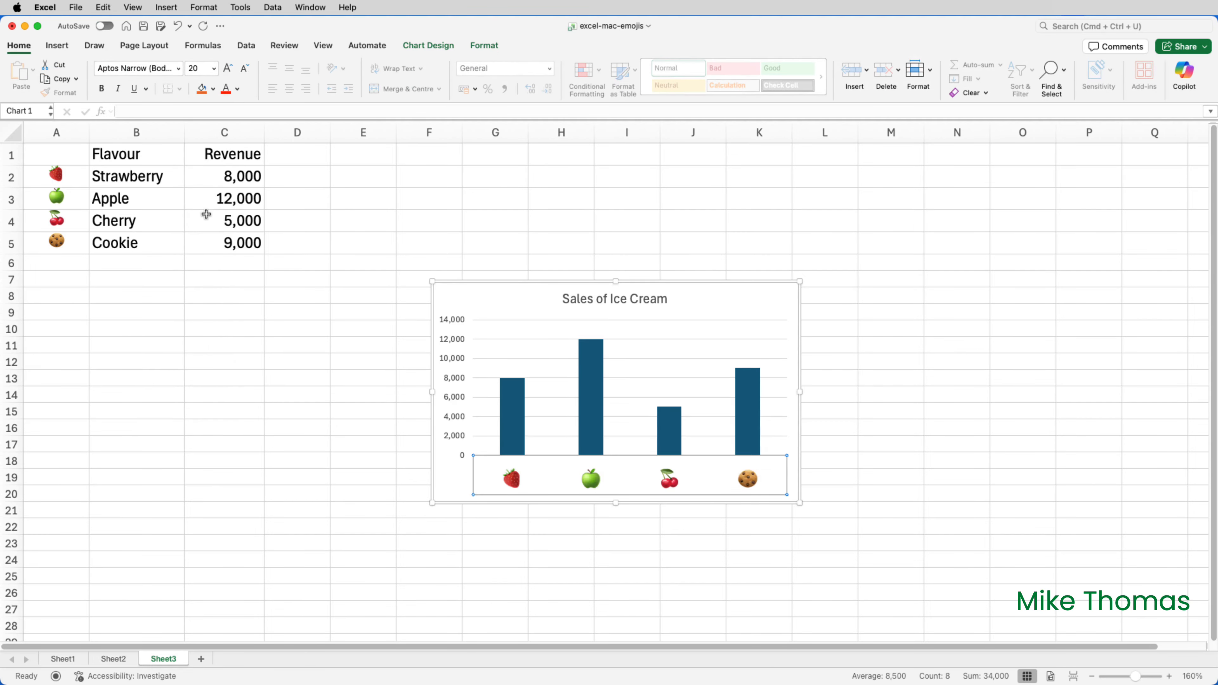
pyautogui.click(879, 323)
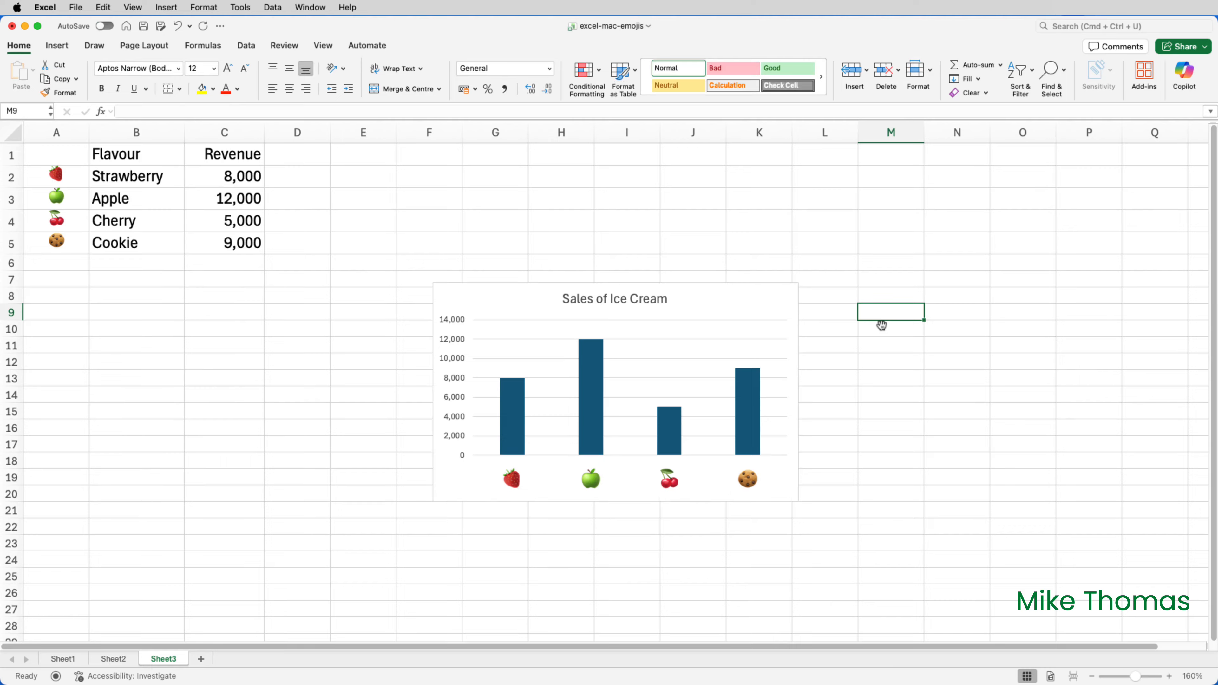